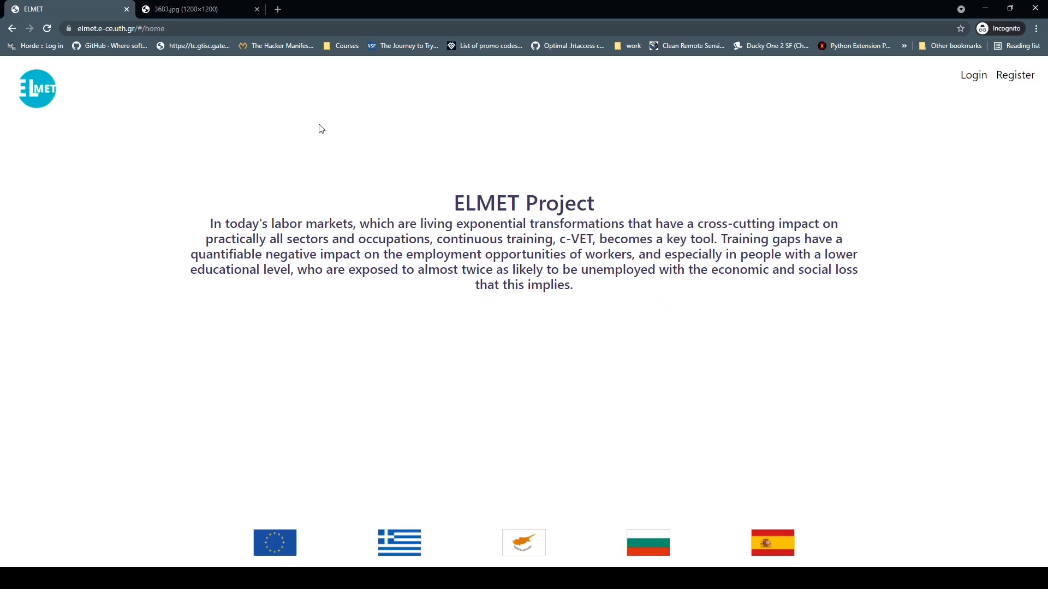
Step: From the public ELMET home page, go to the Register form at the top right
click(106, 29)
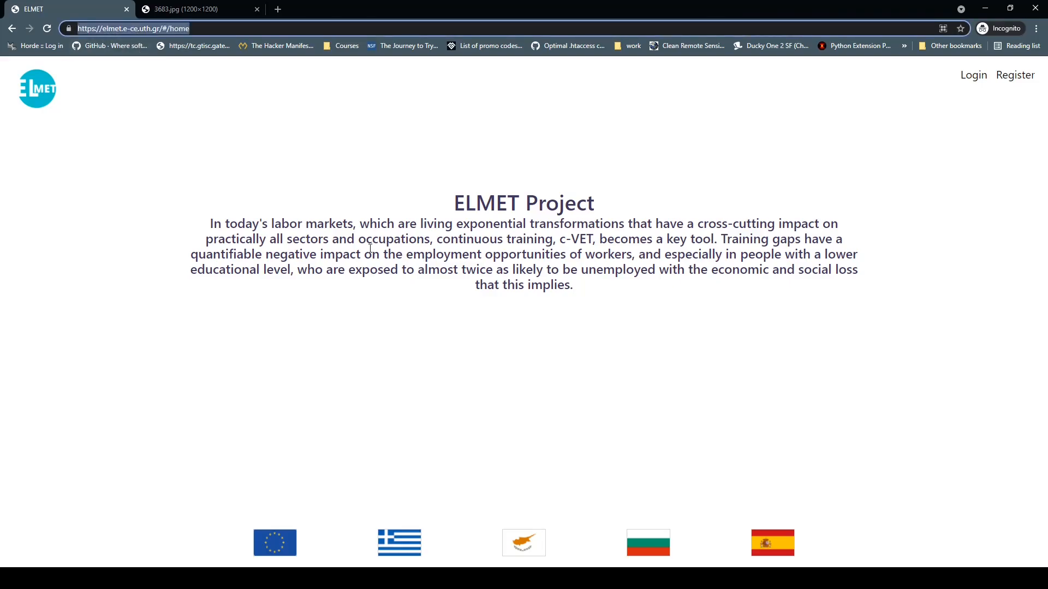
click(454, 210)
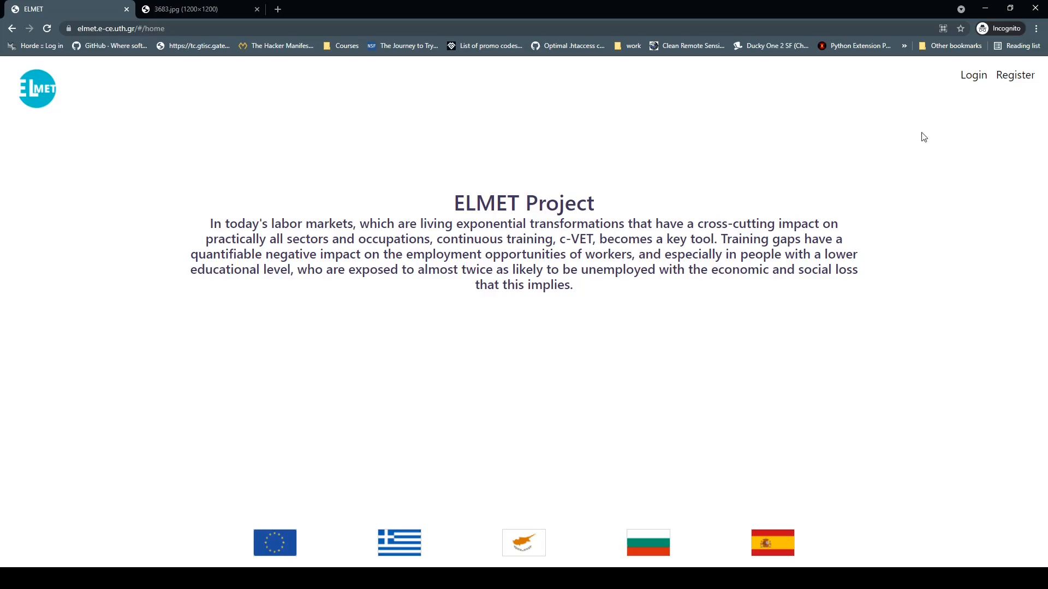
click(997, 76)
Step: Enter the username, a matching password pair, and first and last names, then accept the privacy policy and submit
click(355, 200)
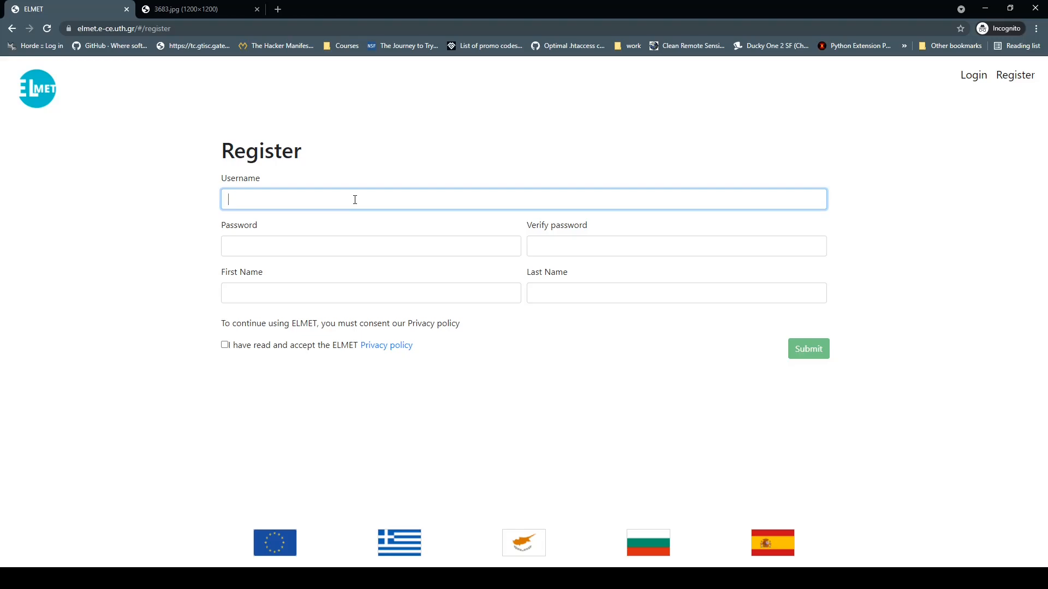
text(testacc)
key(Tab)
text(test)
key(Tab)
text(test)
key(Tab)
text(Test)
key(Tab)
text(Account)
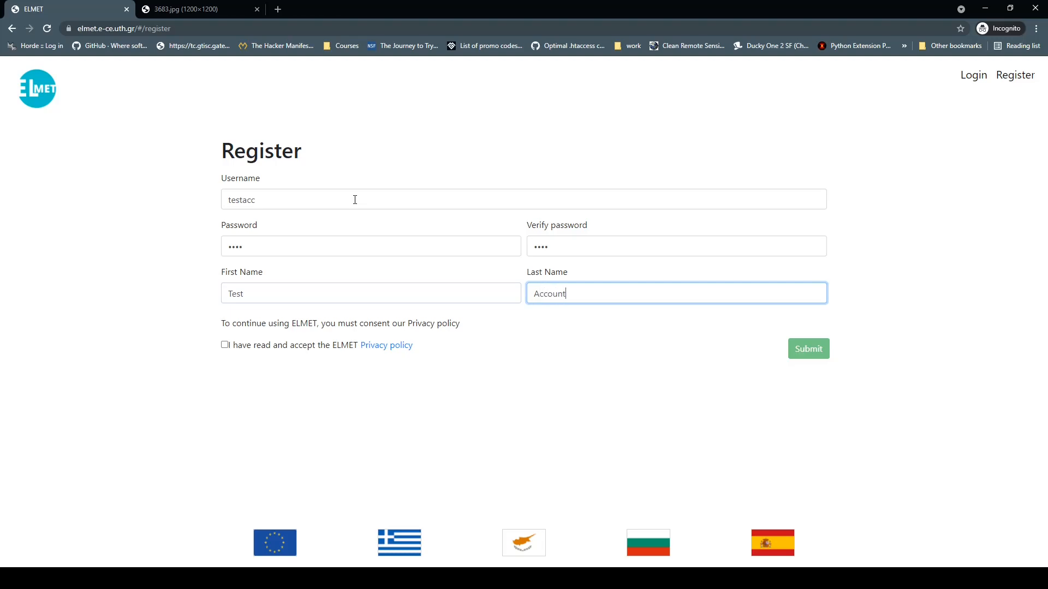
click(225, 345)
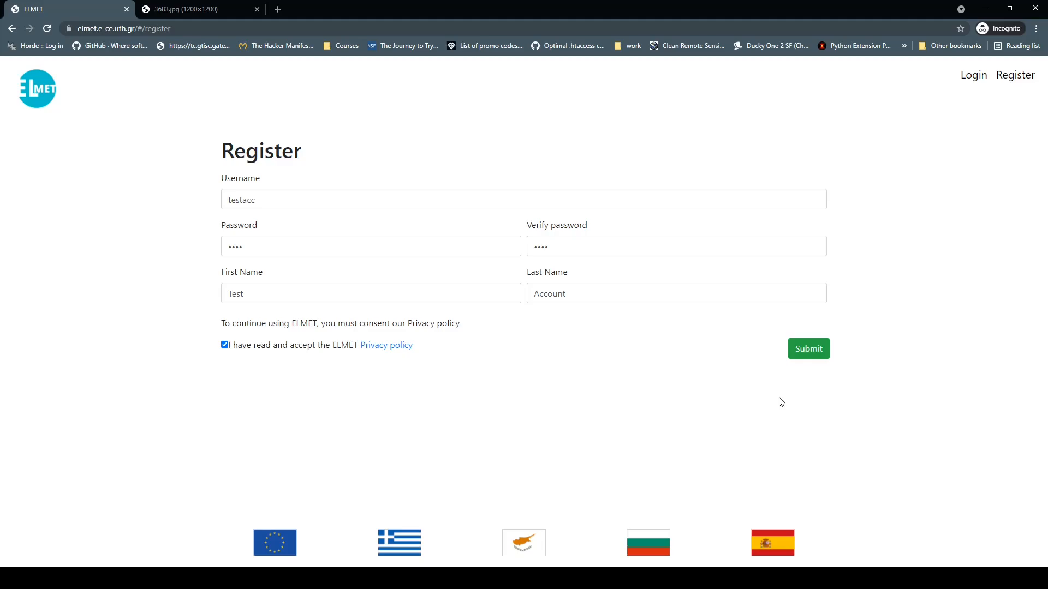
click(818, 352)
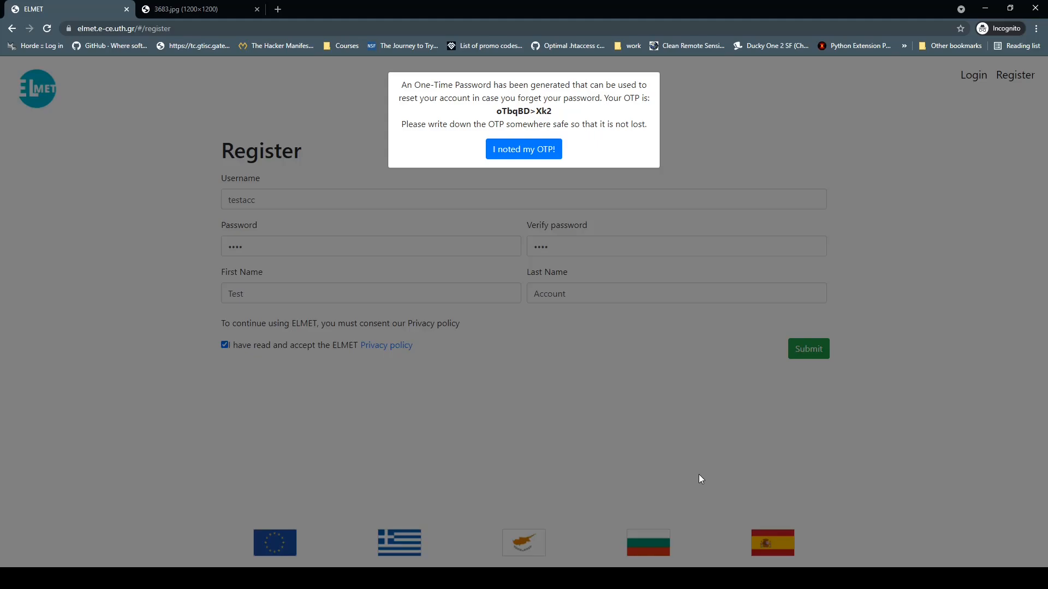
Step: Copy the one-time password, confirm 'I noted my OTP!', and glance at the language list
triple_click(521, 111)
click(521, 150)
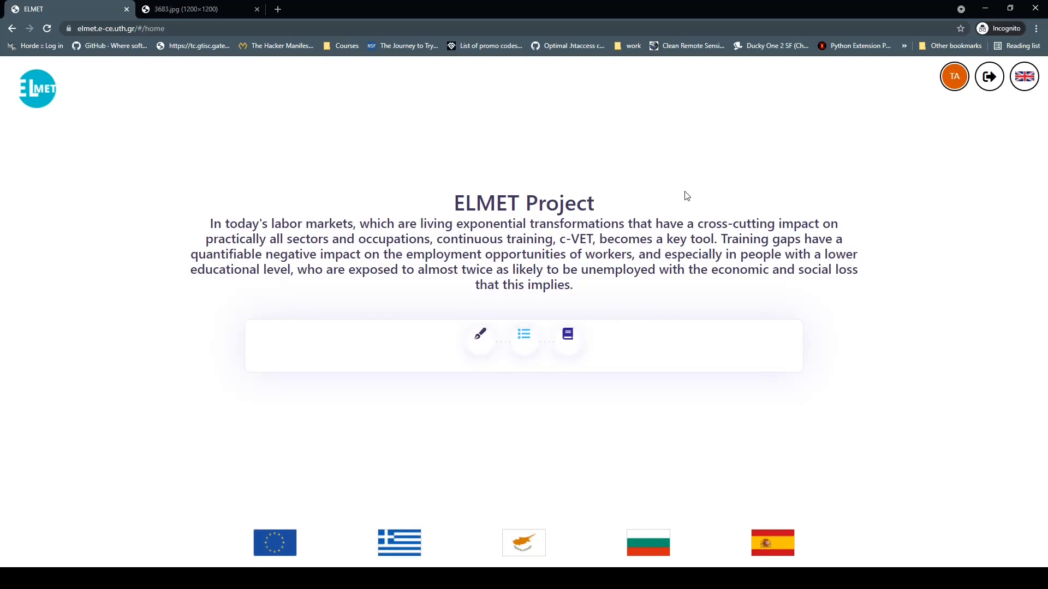
click(1028, 78)
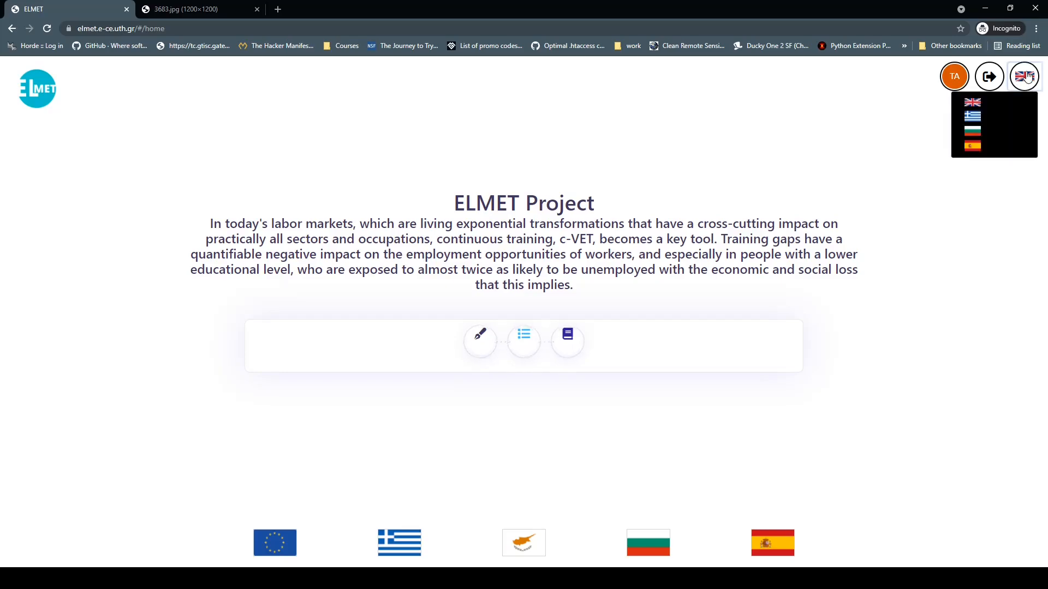
click(993, 223)
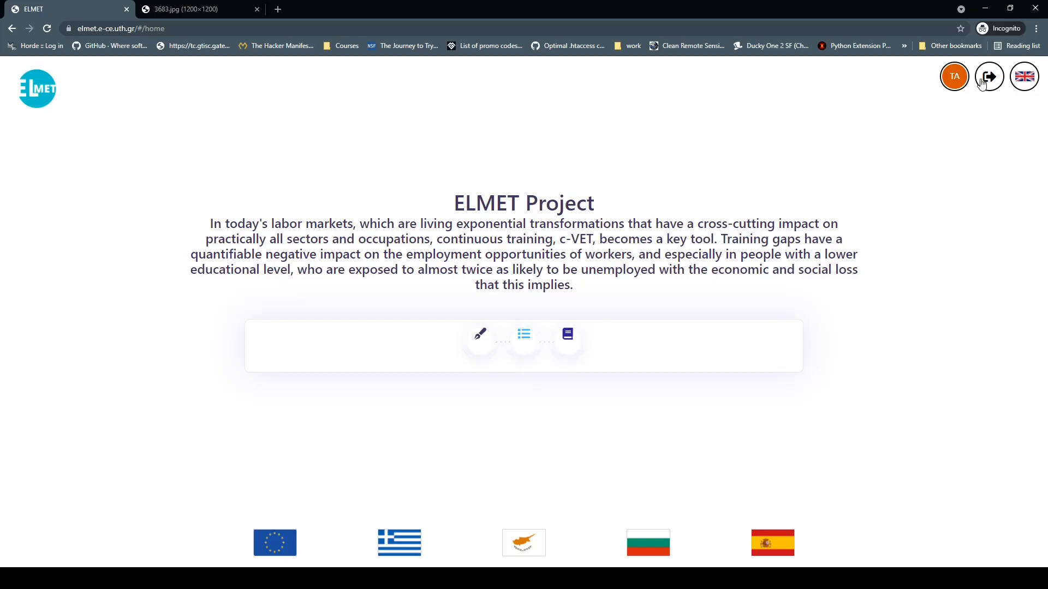
click(956, 83)
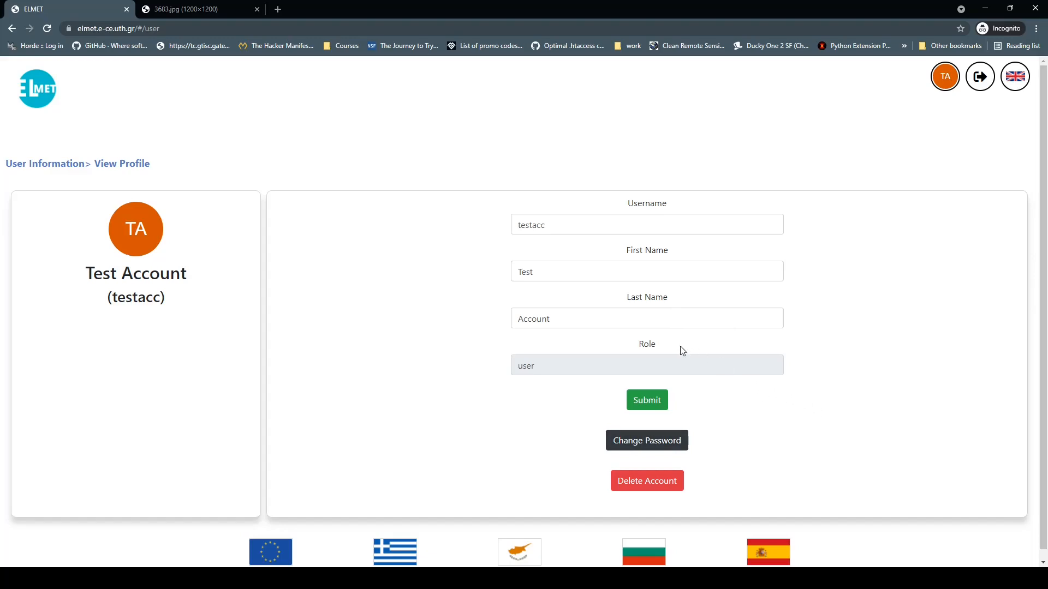
click(21, 93)
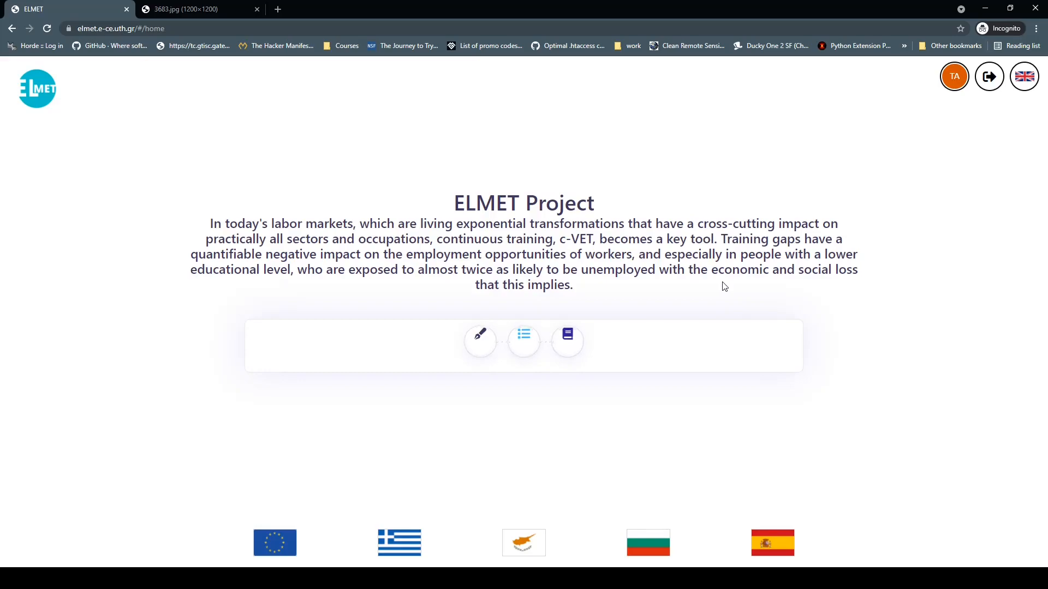
Step: Open the Tools page through the book step icon on the home page
click(571, 342)
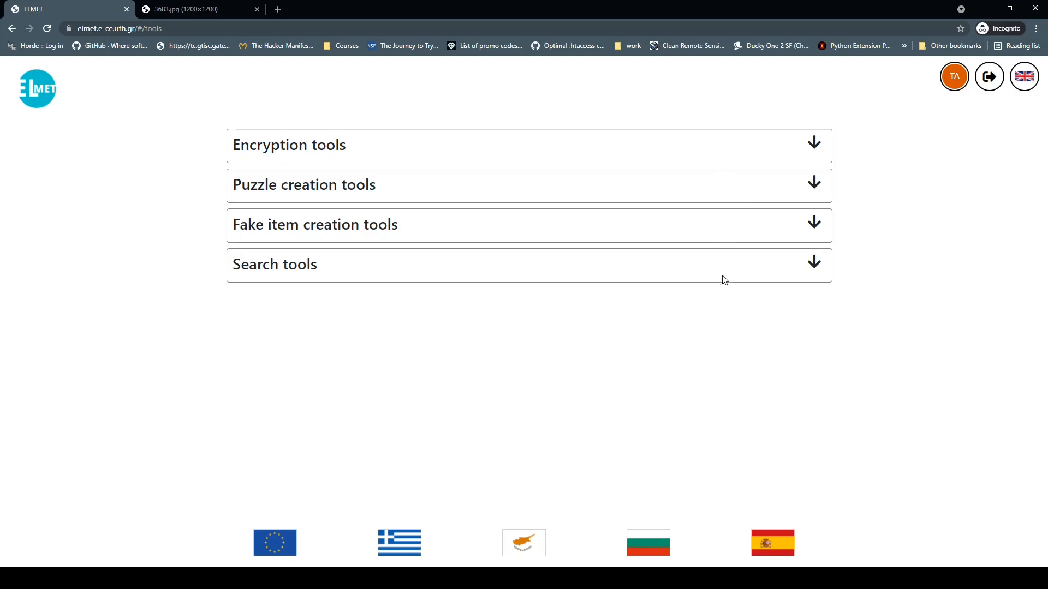
Step: Expand the Encryption, Puzzle creation, Fake item creation and Search tools lists
click(818, 146)
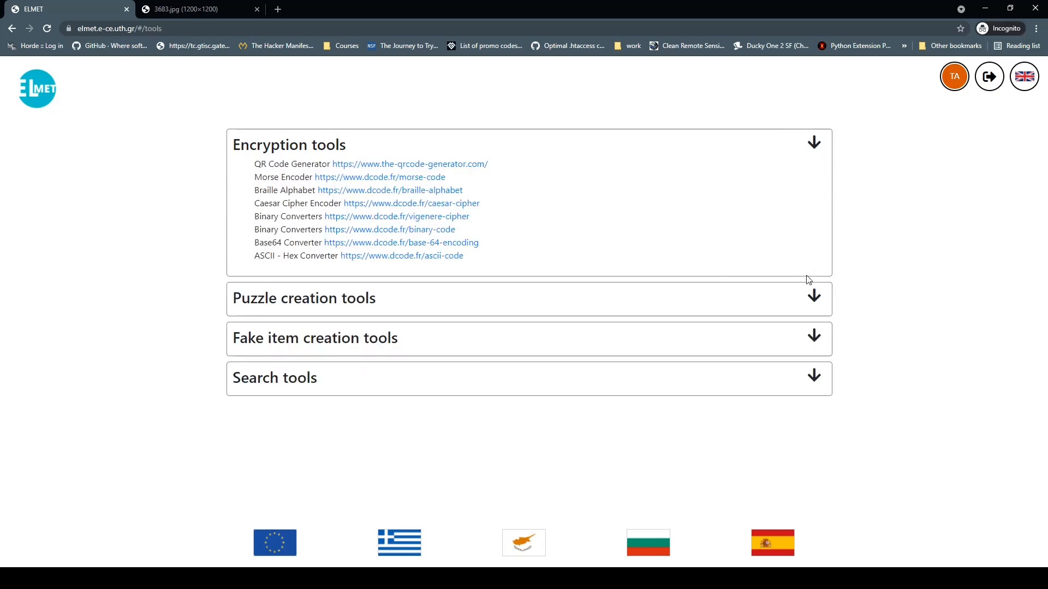
click(819, 303)
click(813, 371)
click(816, 486)
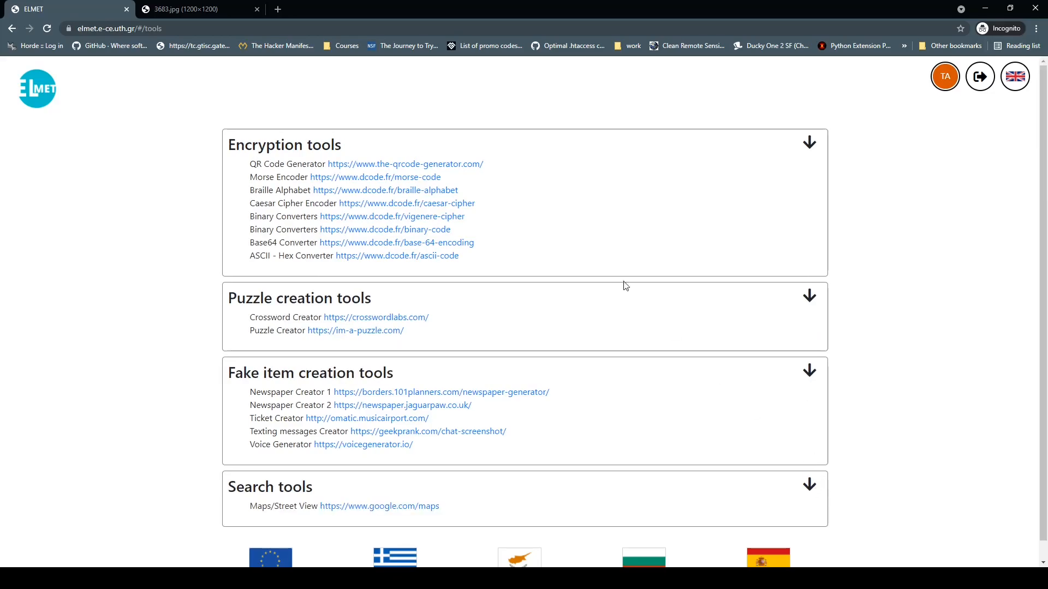
Step: Visit the QR Code Generator site, close it, and go back to the ELMET home page
click(392, 165)
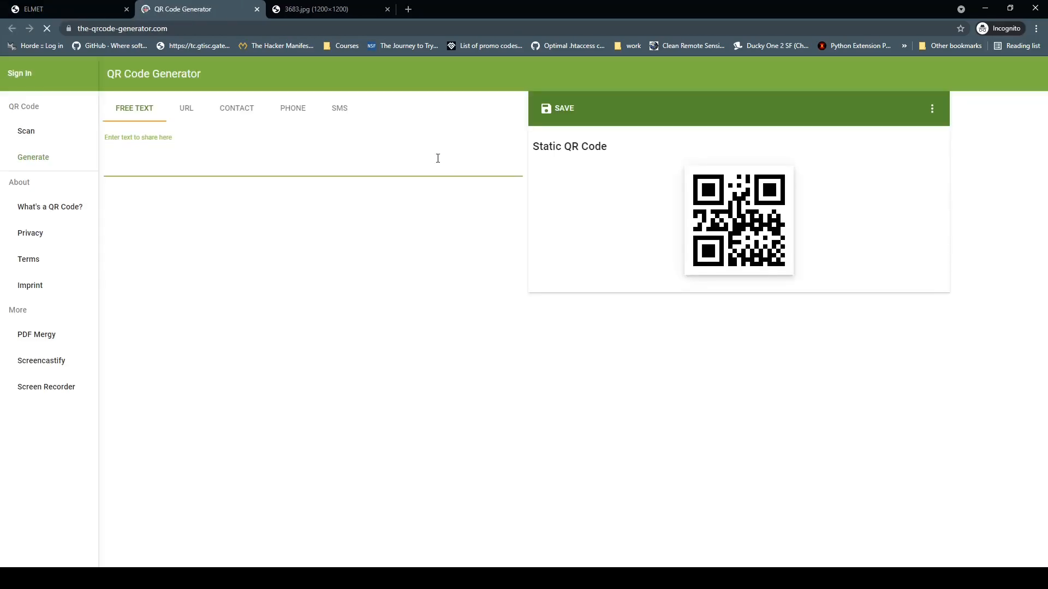
click(257, 9)
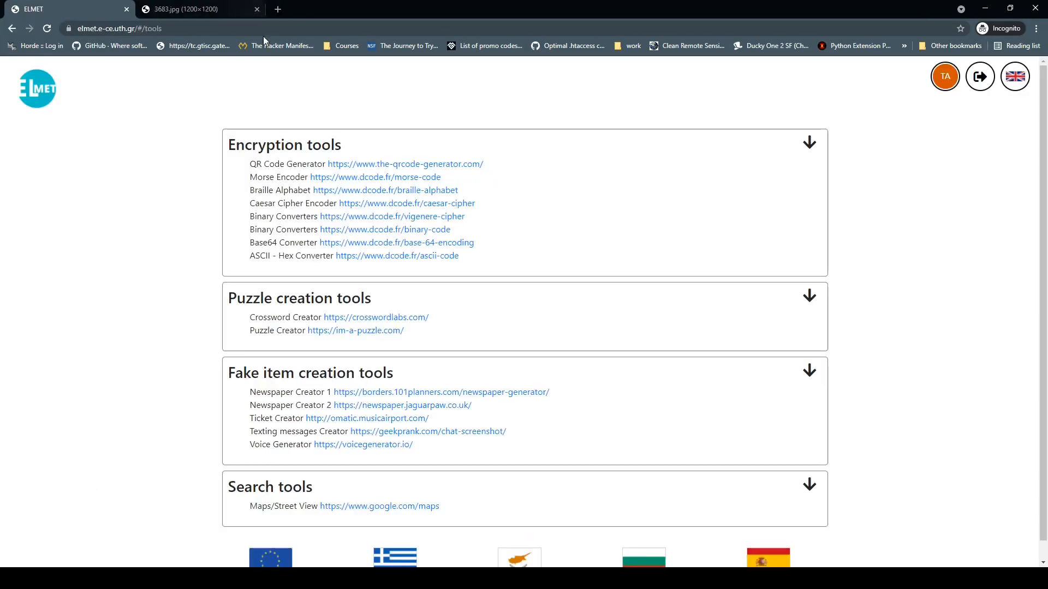
click(43, 98)
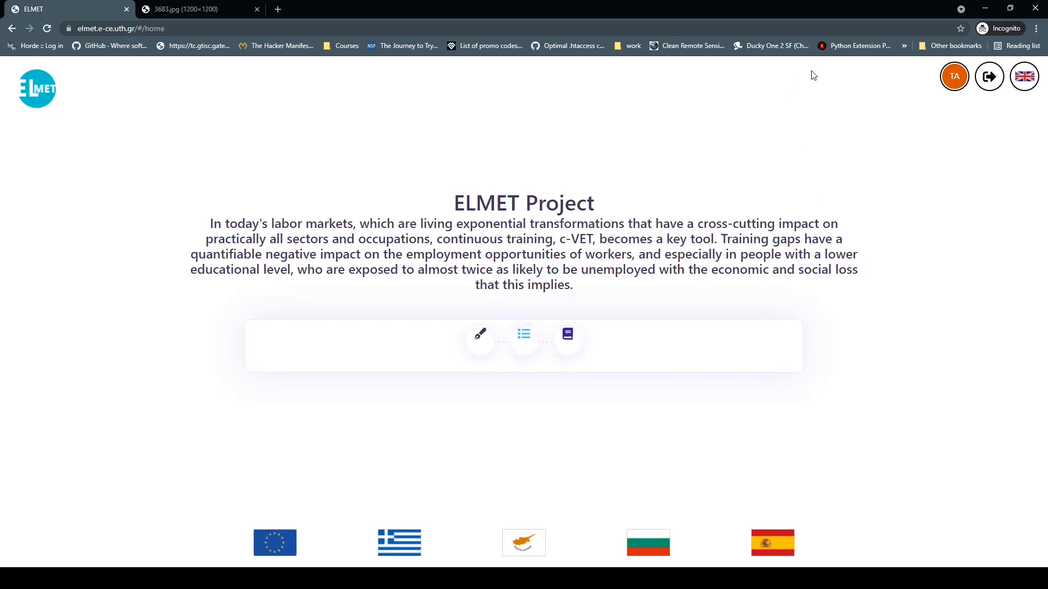
Step: Create a new scenario and set its logo to the cat image URL copied from the other tab
click(480, 336)
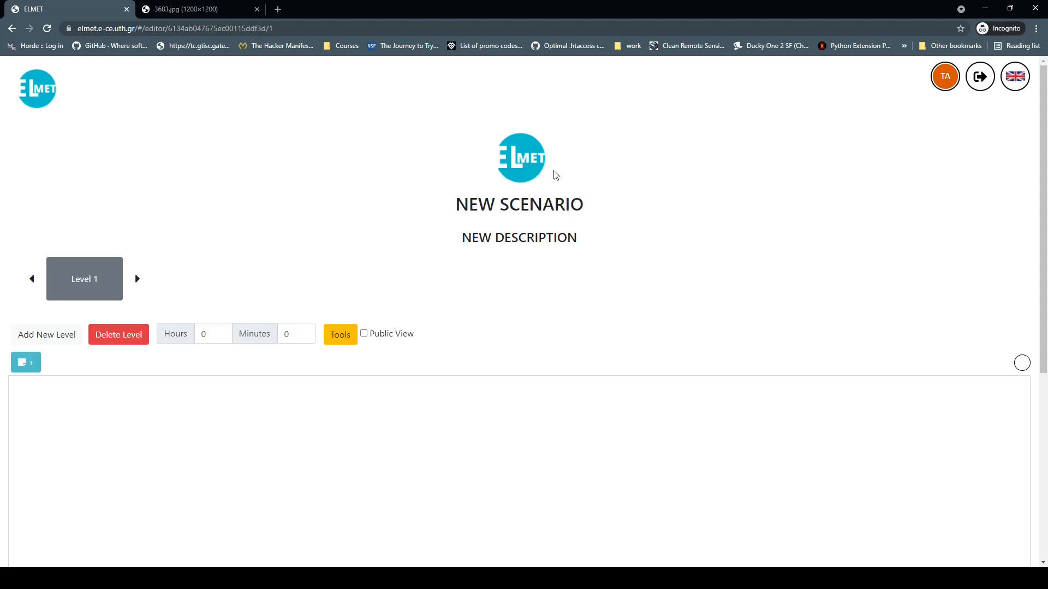
click(516, 160)
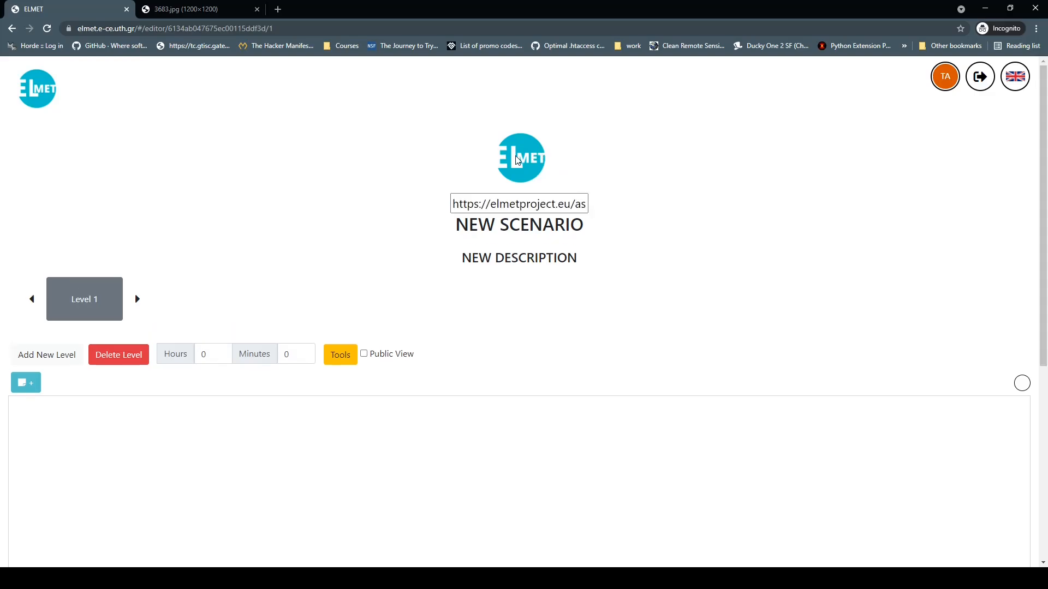
click(204, 10)
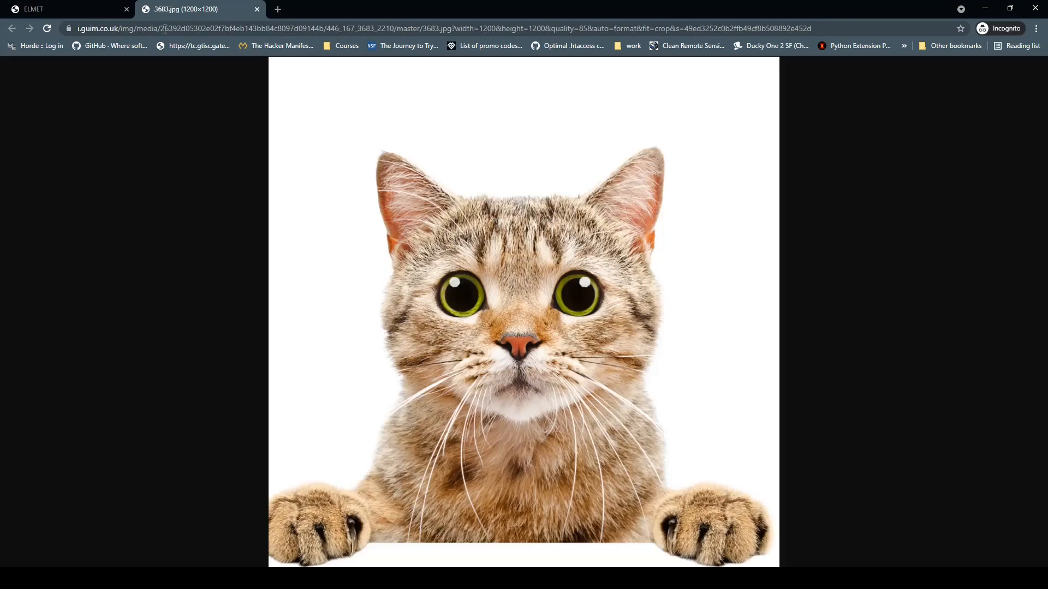
click(103, 11)
triple_click(523, 204)
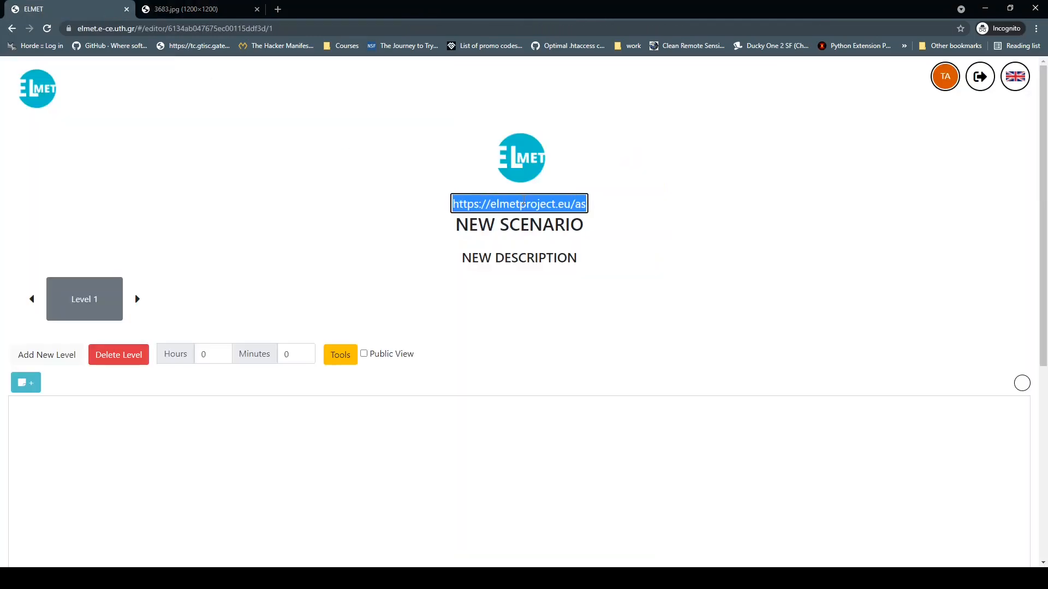
key(ctrl+v)
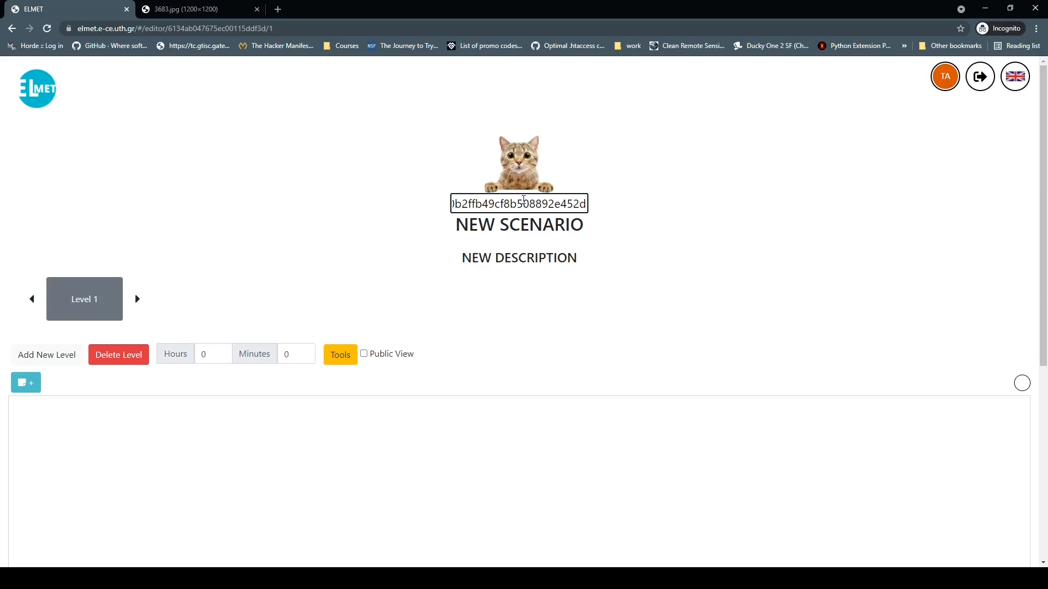
key(Return)
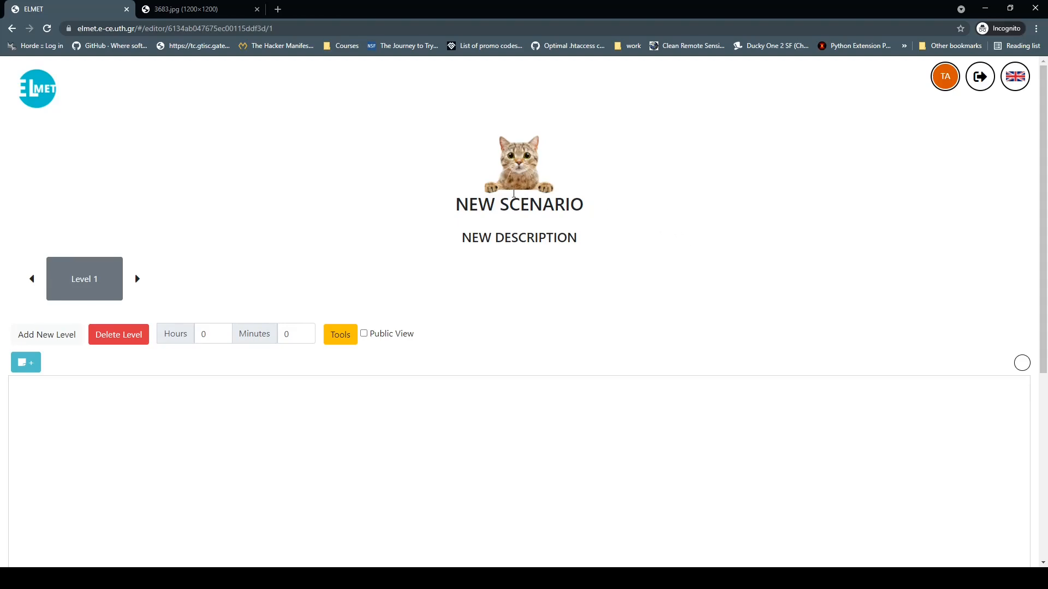
Step: Rename the scenario title from NEW SCENARIO to 'scenario 1'
click(497, 204)
triple_click(496, 203)
text(scenario)
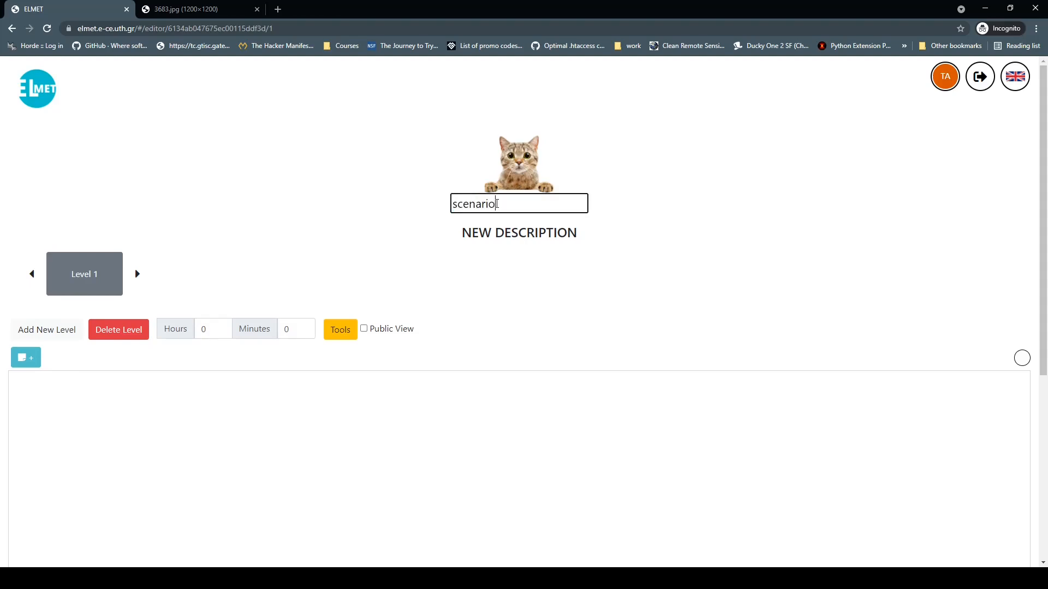
text( 1)
key(Return)
Step: Replace the placeholder description with 'demo description'
click(509, 237)
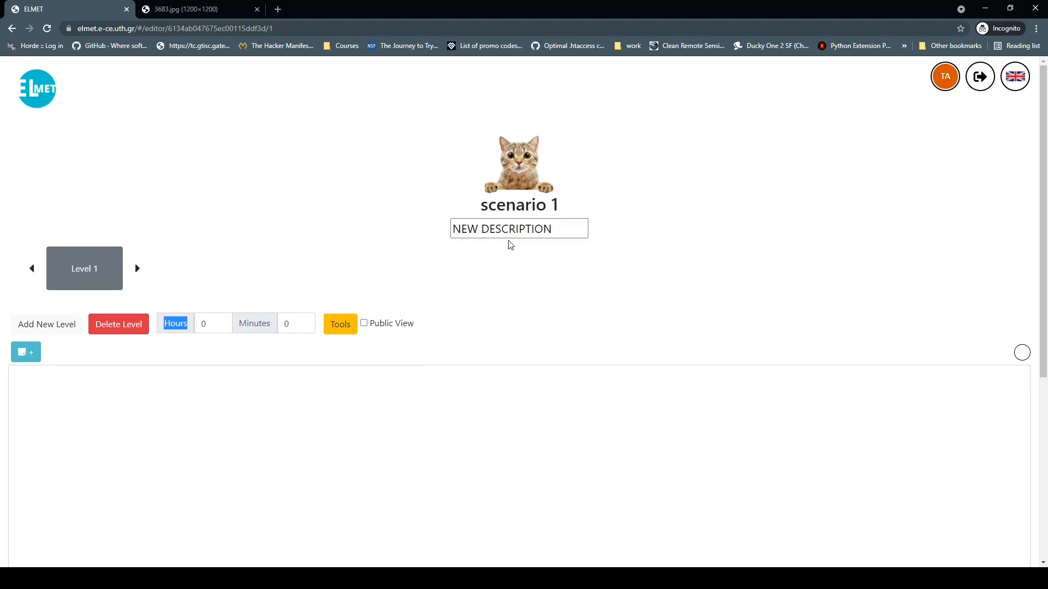
triple_click(514, 227)
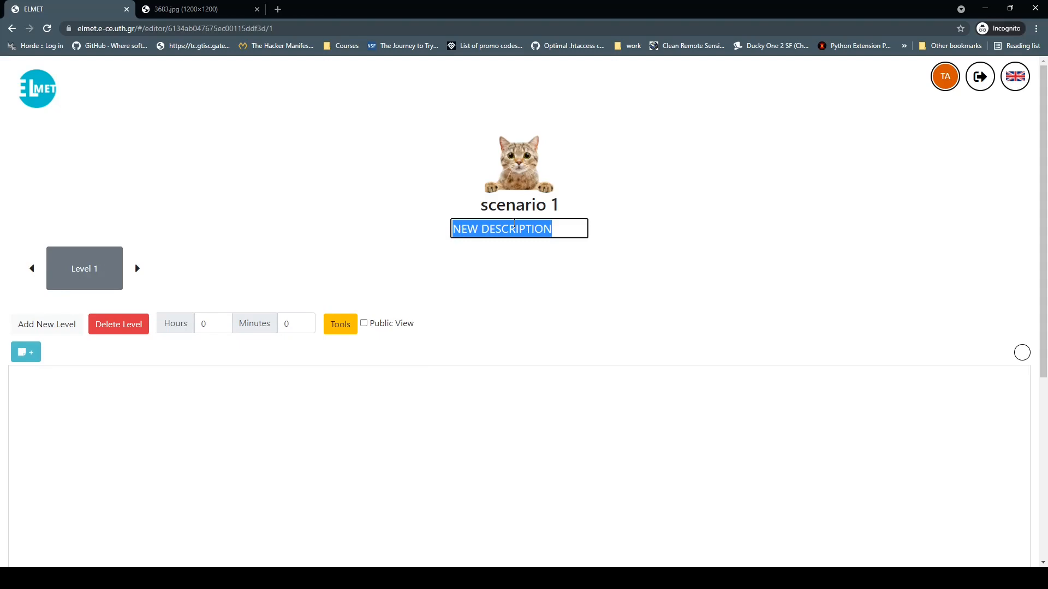
text(demo description)
key(Return)
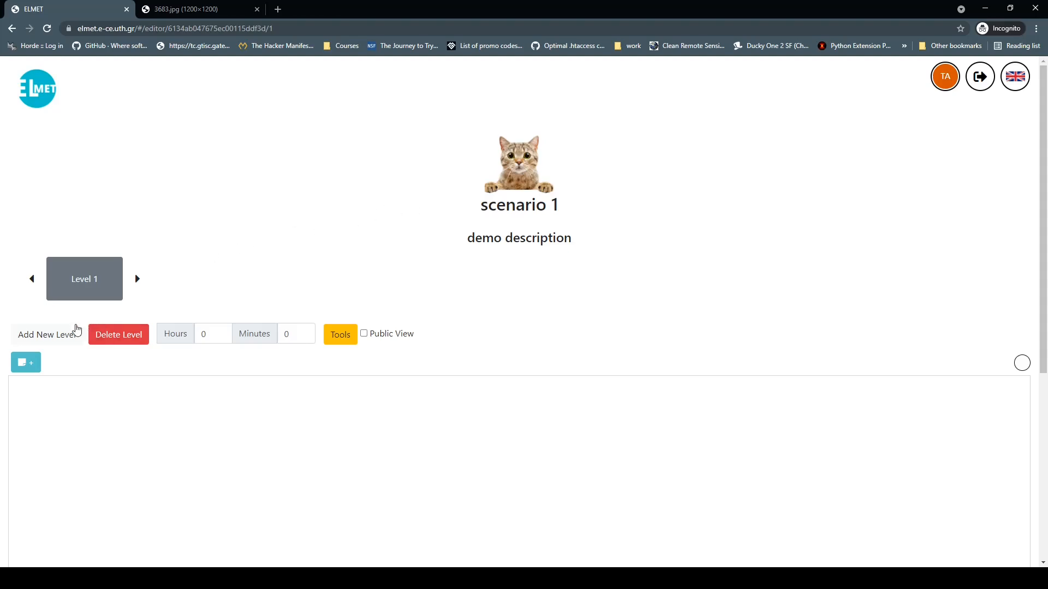
click(64, 337)
click(64, 336)
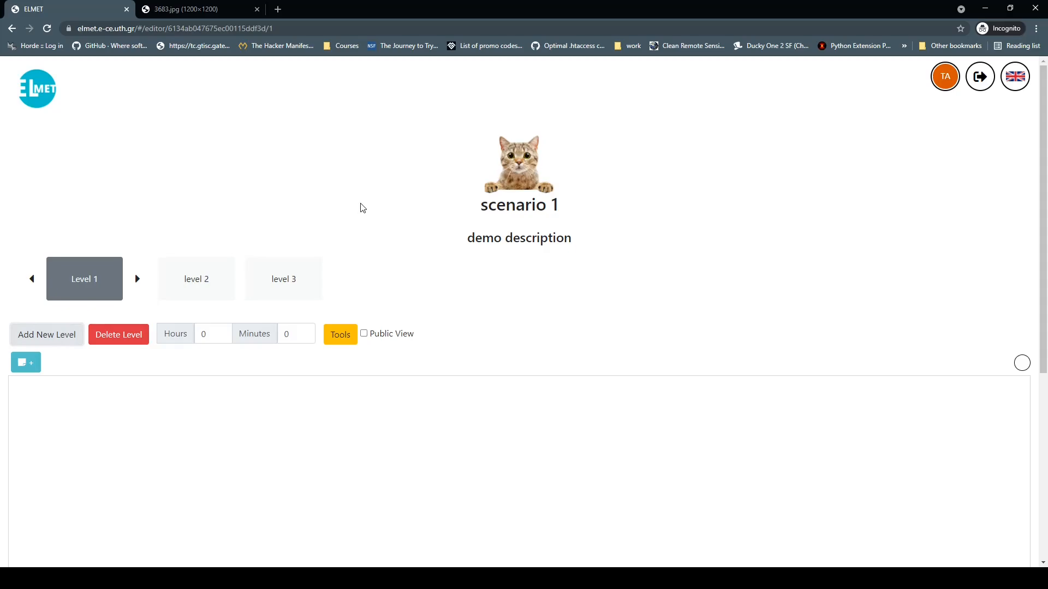
click(187, 287)
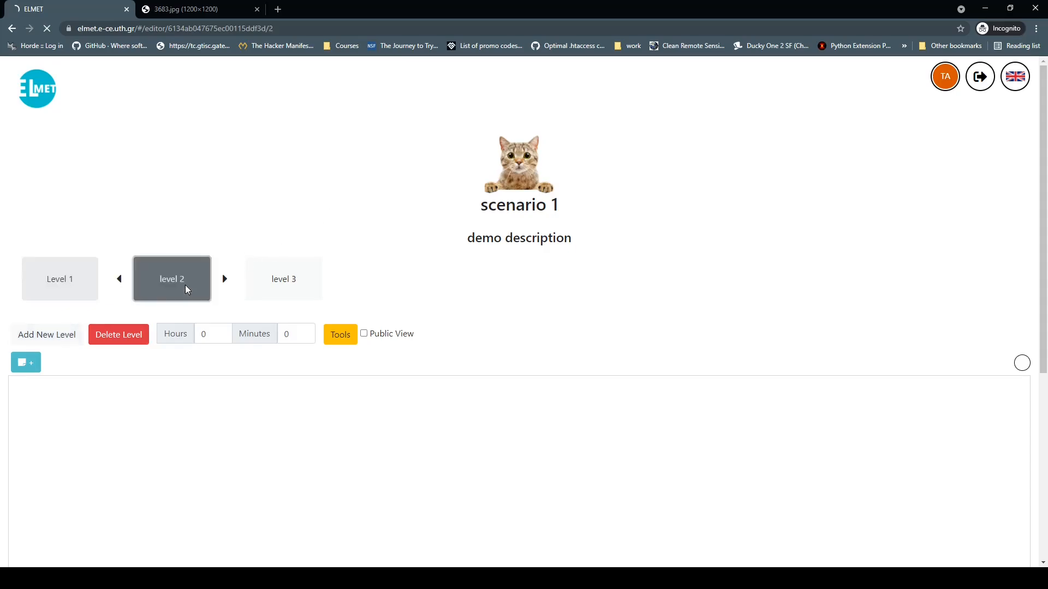
click(271, 280)
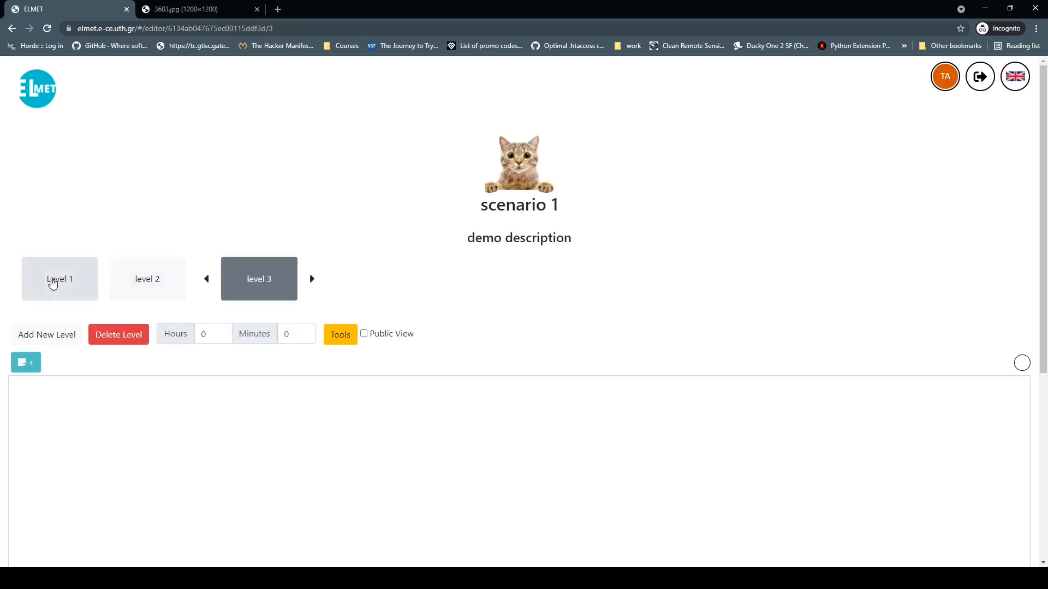
click(51, 283)
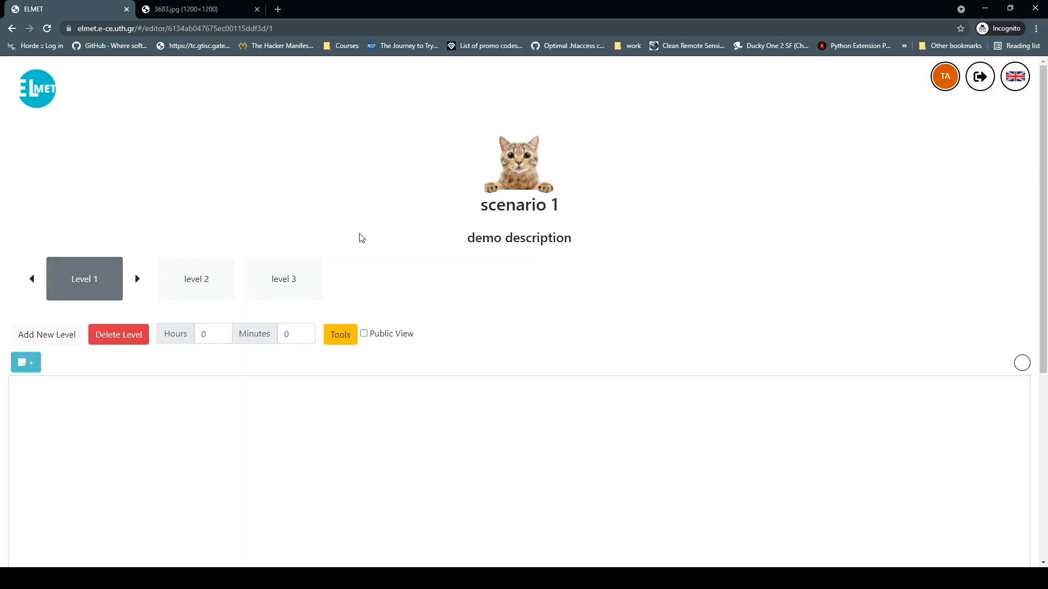
click(138, 281)
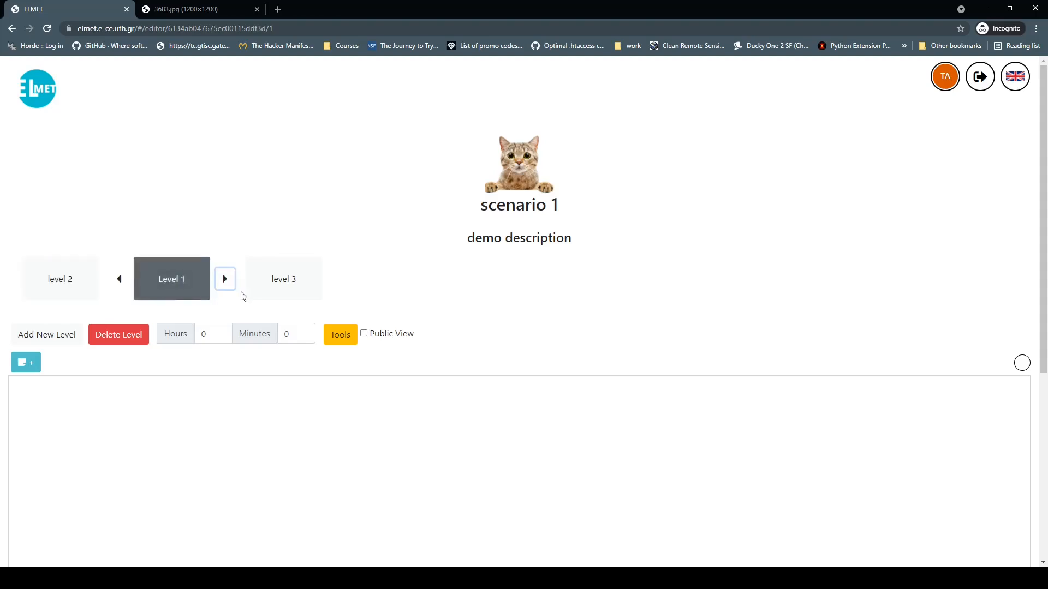
click(226, 280)
click(119, 279)
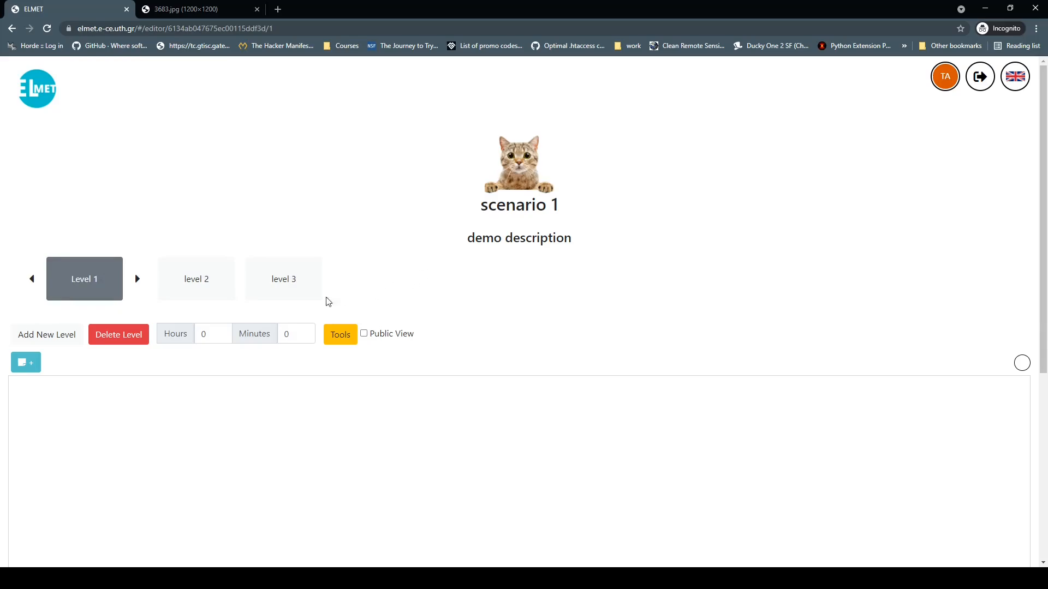
Step: Delete level 3, set Level 1's time limit to 2 hours 30 minutes, and show suggested tools
click(277, 284)
click(120, 340)
click(210, 334)
click(290, 334)
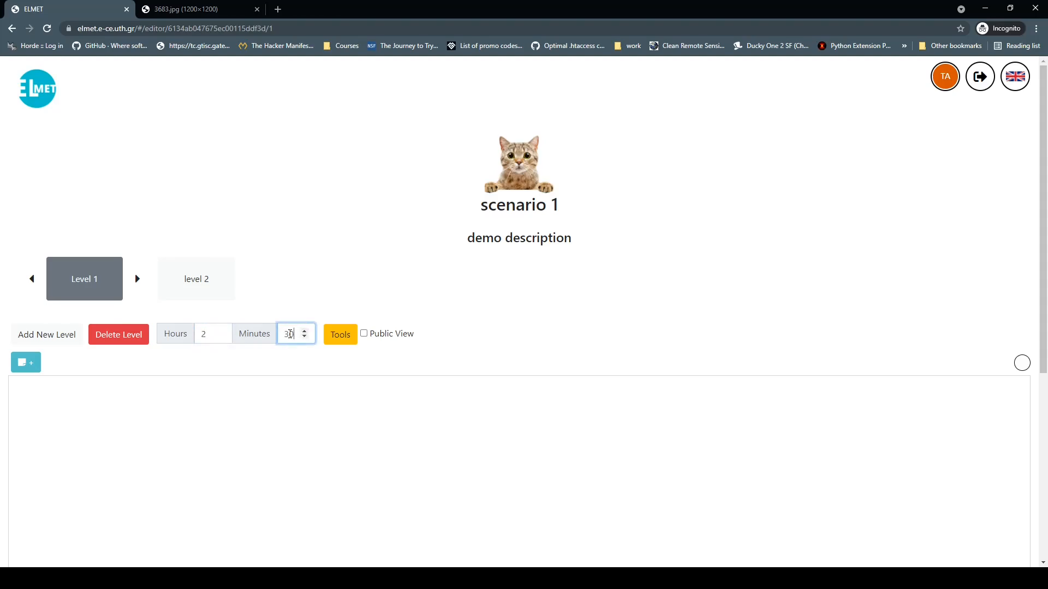
click(309, 301)
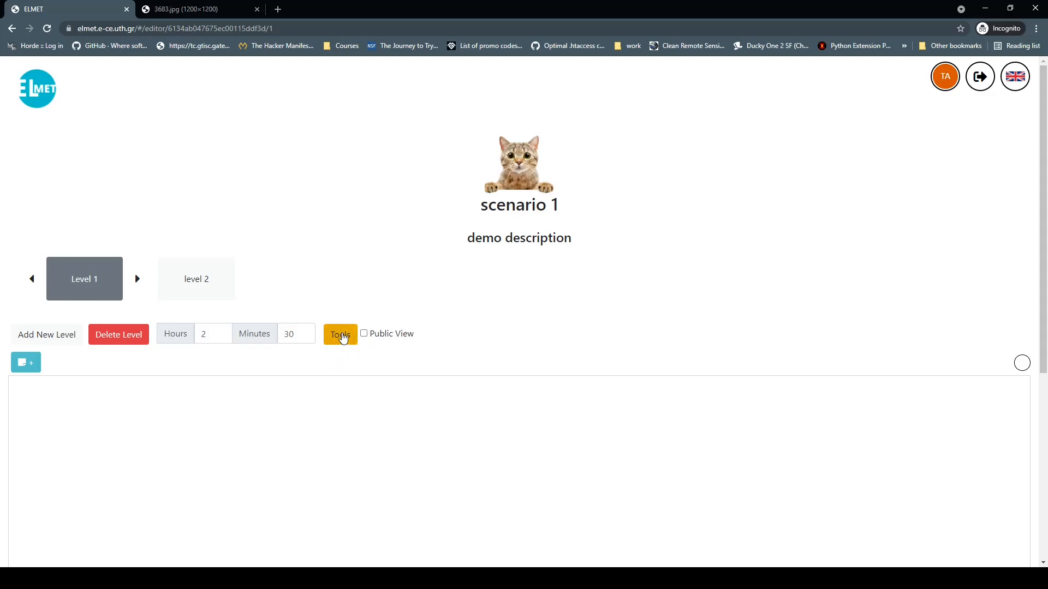
click(342, 335)
Step: Tick QR Code Generator in Suggested tools and preview its website
scroll(420, 295, down, 2)
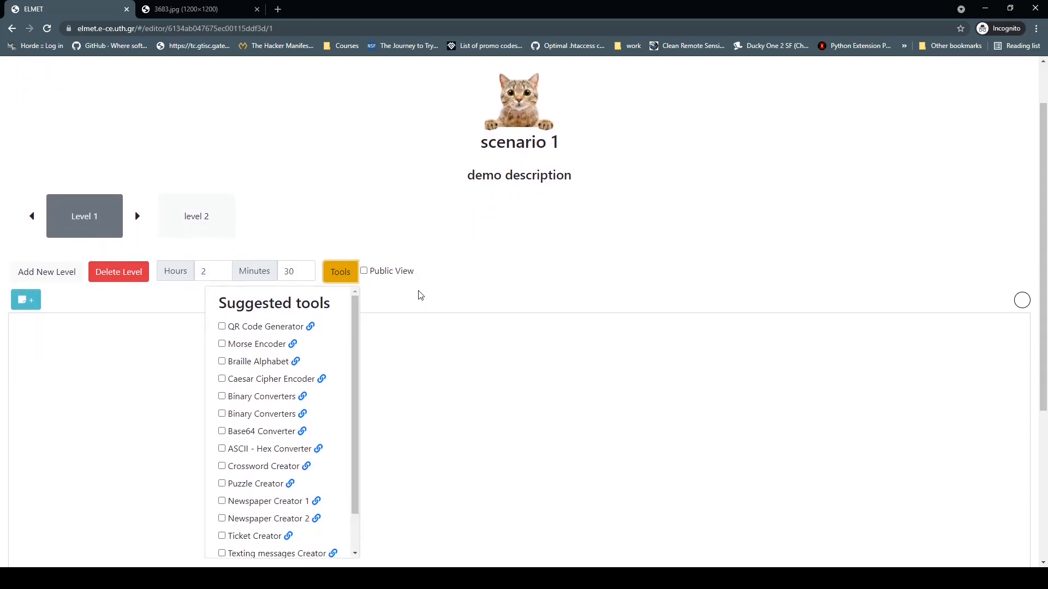
click(223, 281)
click(309, 282)
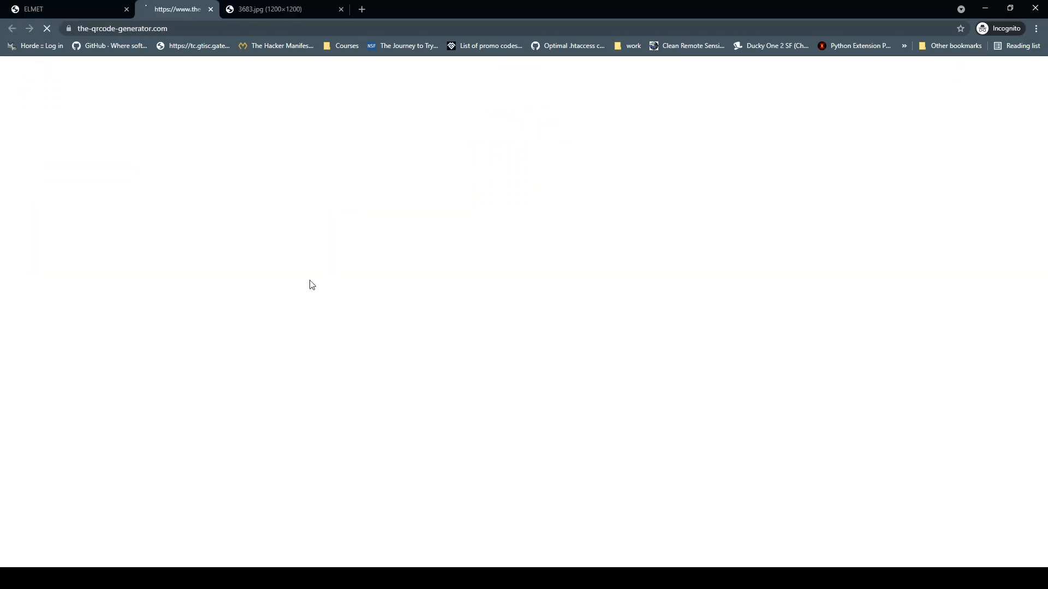
click(257, 9)
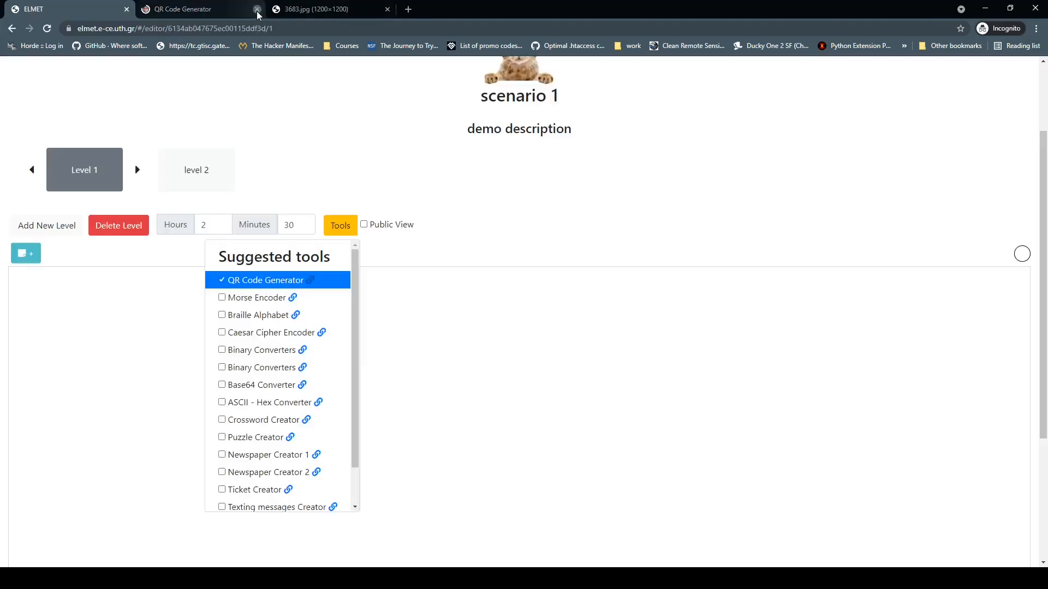
Step: Close the suggested tools list and leave Public View switched off
click(347, 223)
click(346, 225)
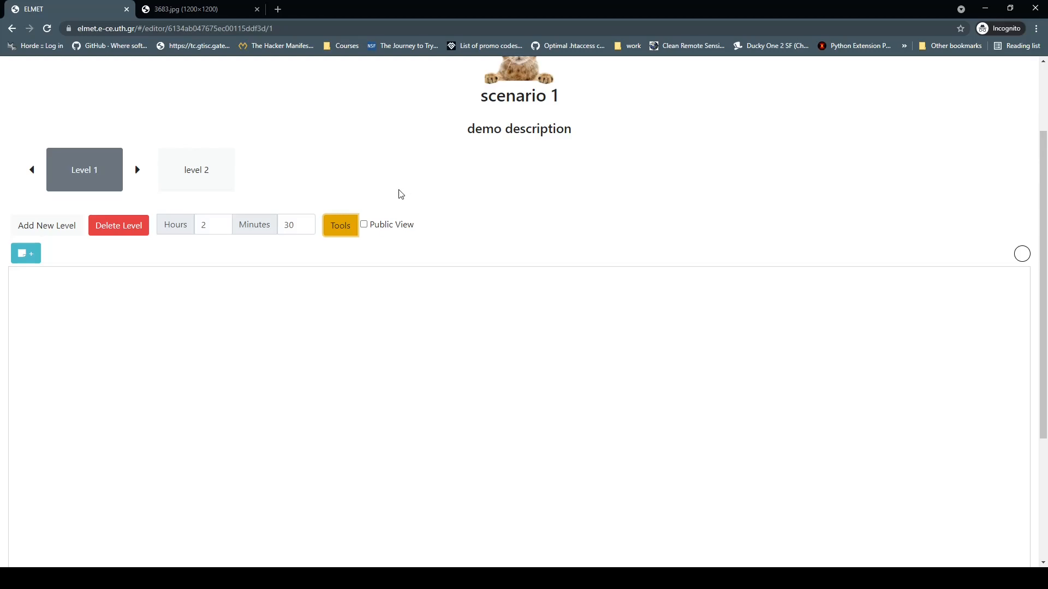
click(364, 224)
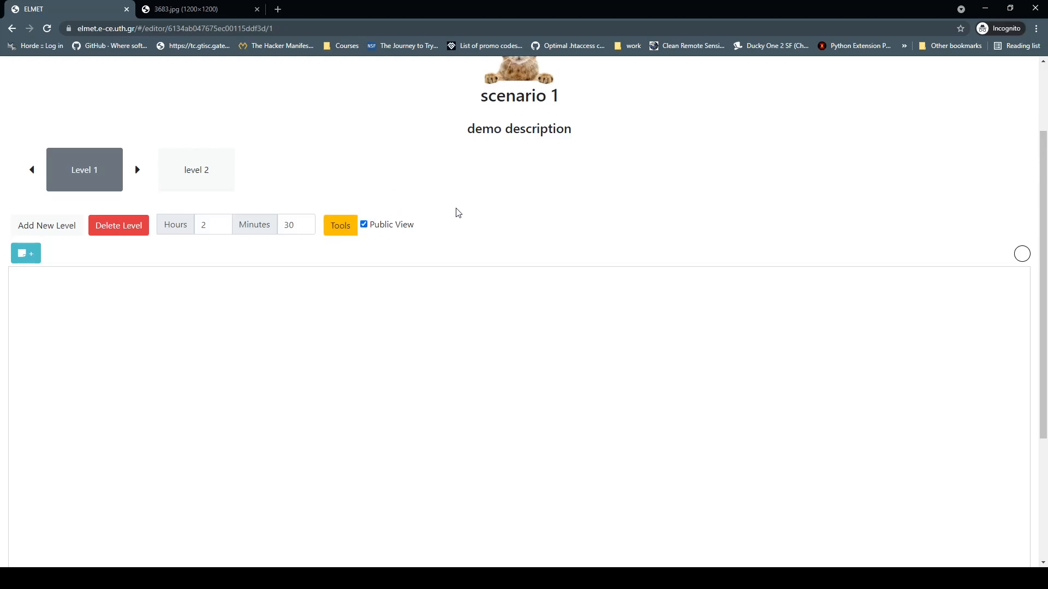
click(364, 225)
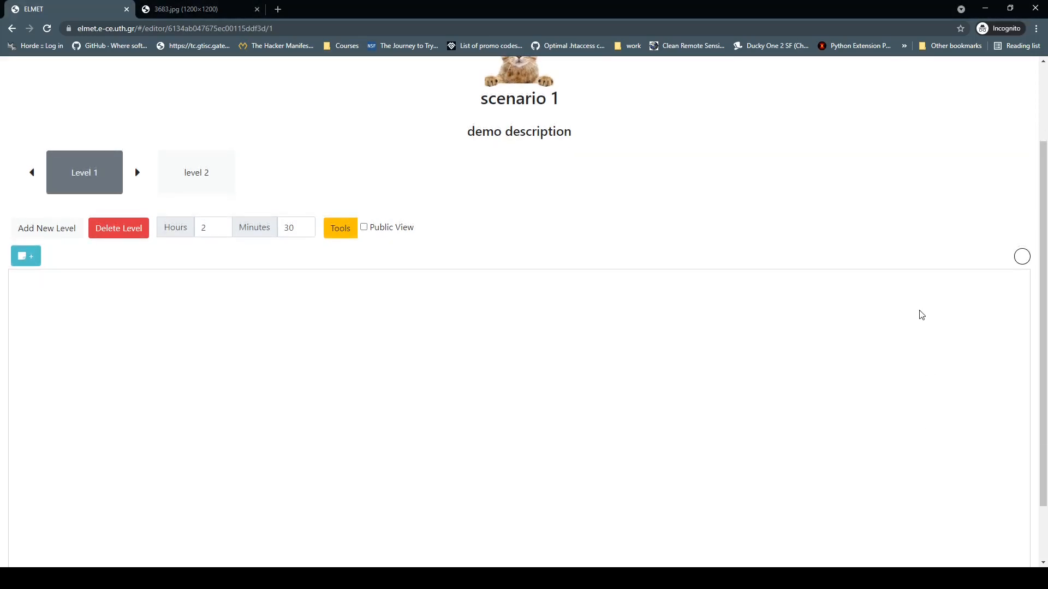
Step: Choose a pink canvas background, lower its alpha, and shift the hue toward peach
scroll(921, 314, down, 2)
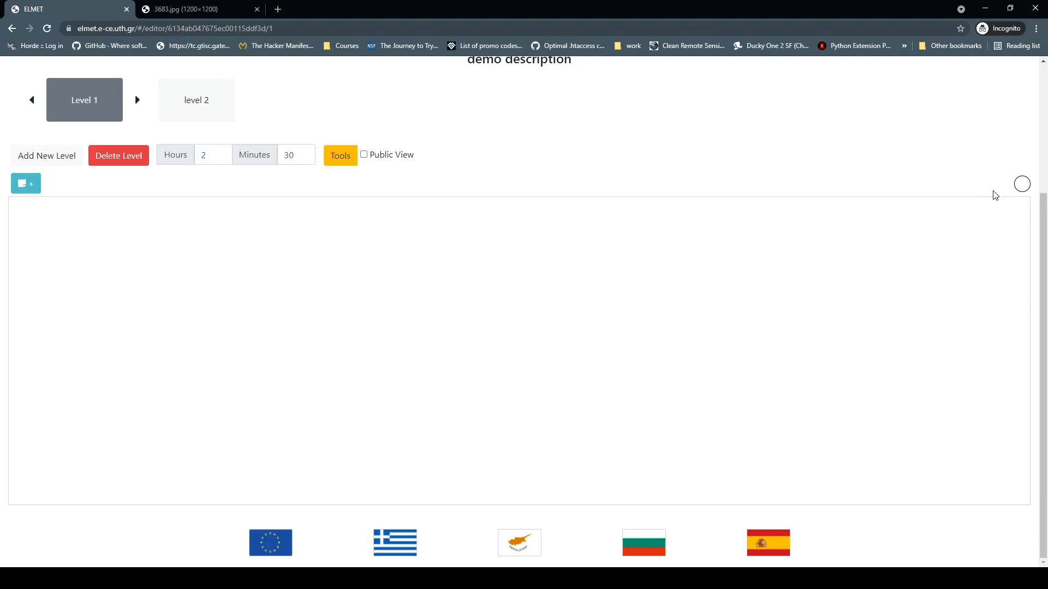
click(1021, 184)
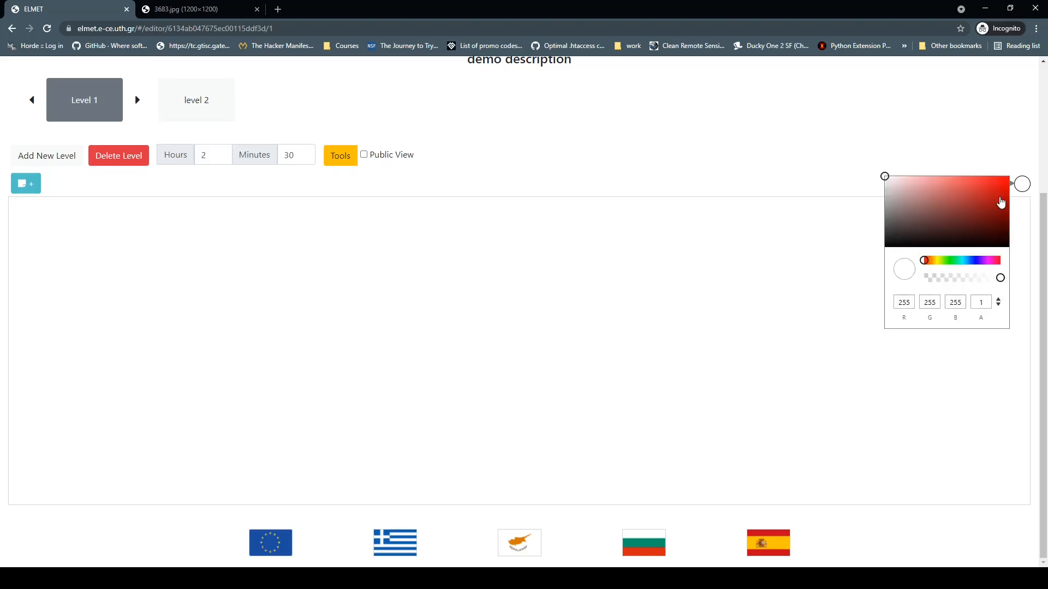
click(934, 184)
click(979, 278)
drag(979, 280, 968, 279)
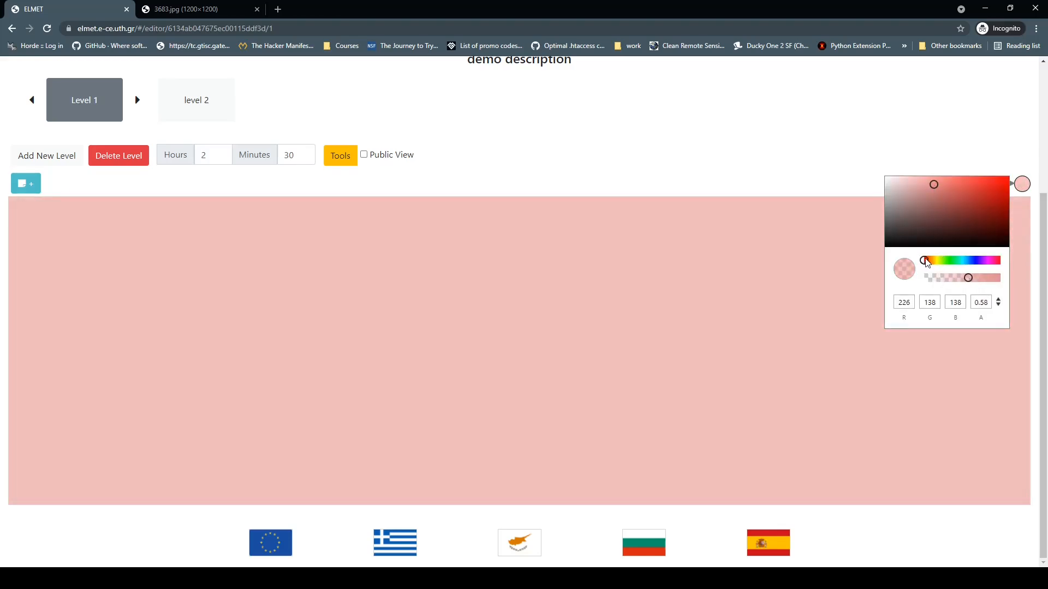
click(929, 261)
click(962, 141)
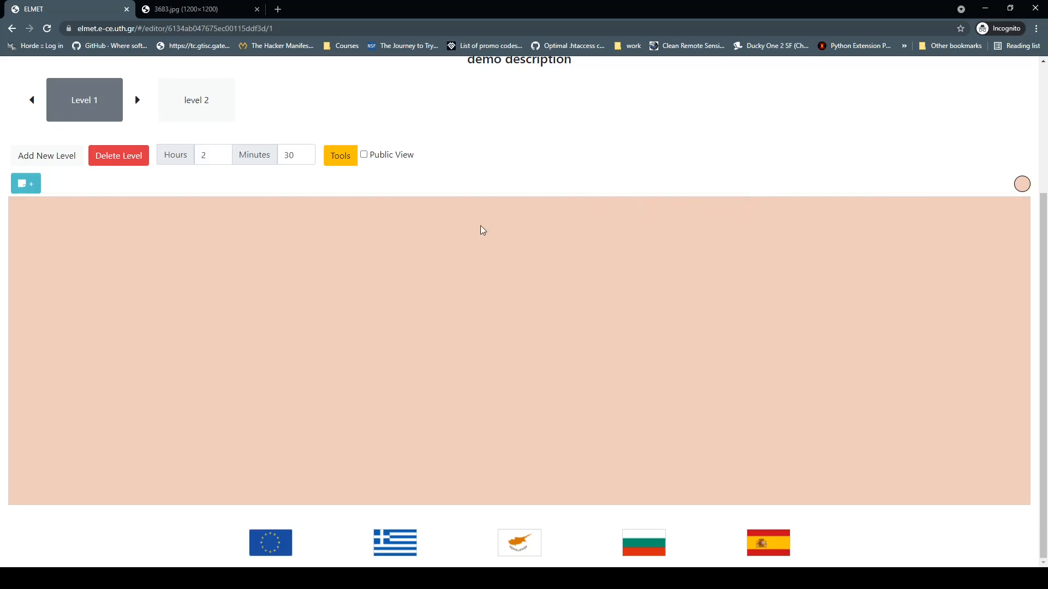
Step: Start a new note reading 'text note' and colour it red
click(29, 184)
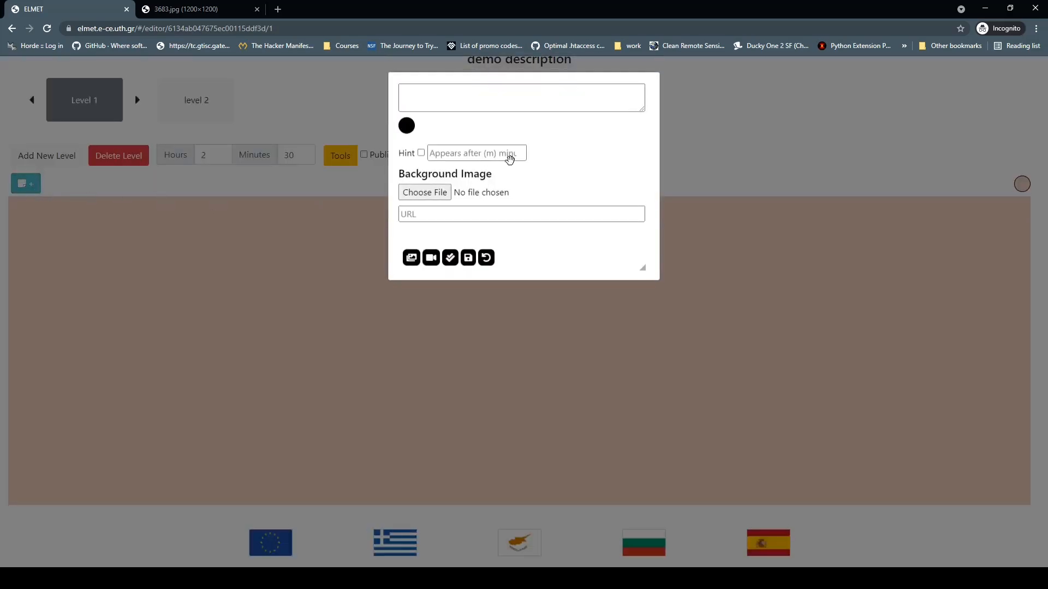
click(489, 98)
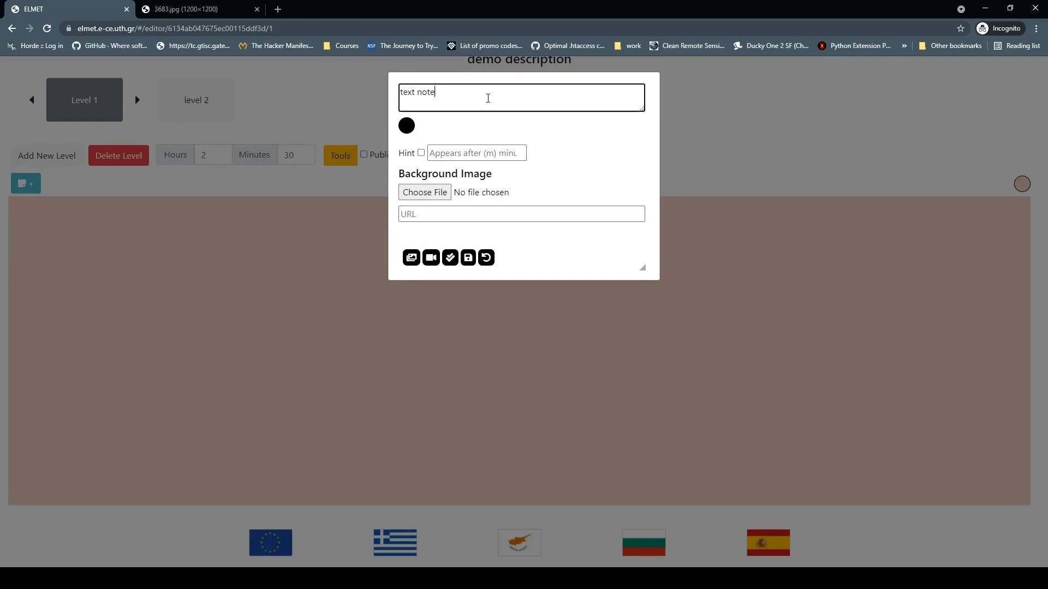
click(407, 125)
drag(474, 145, 503, 139)
click(589, 138)
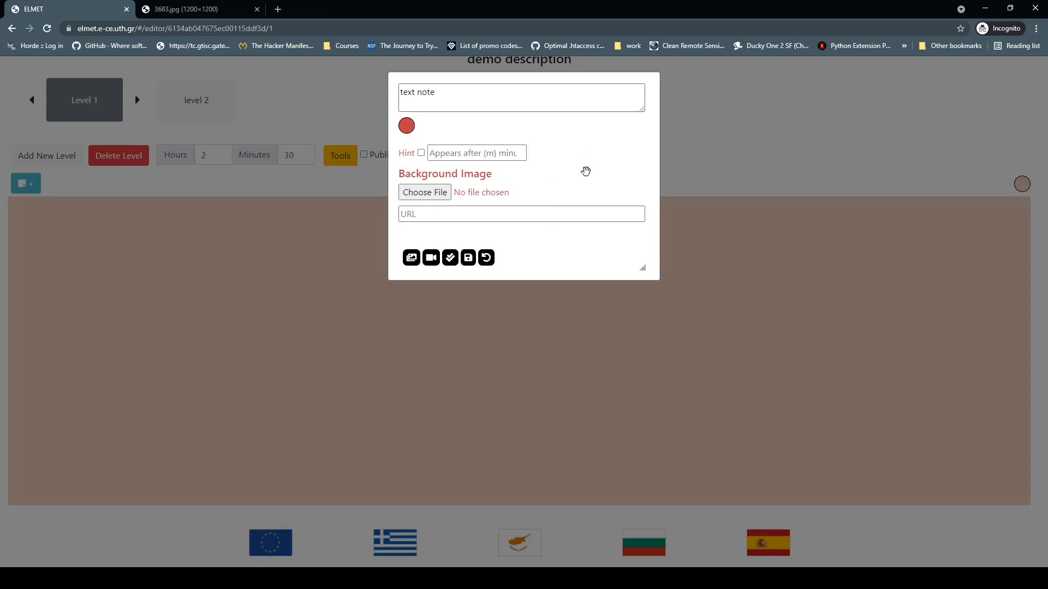
Step: Give the note volos2.jpg as background, make it a 1-minute hint, and save it
click(443, 198)
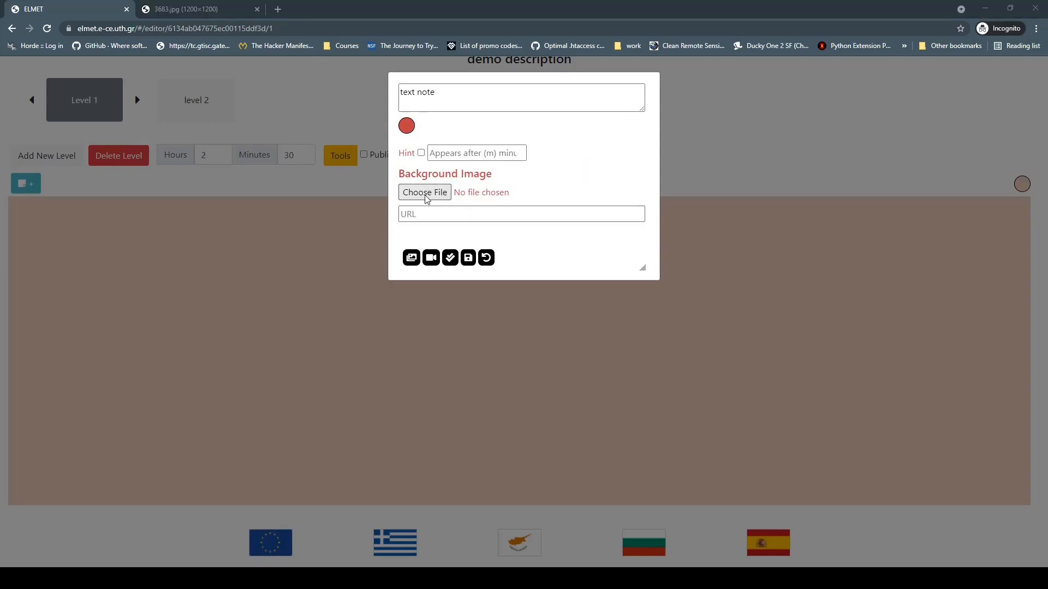
double_click(139, 109)
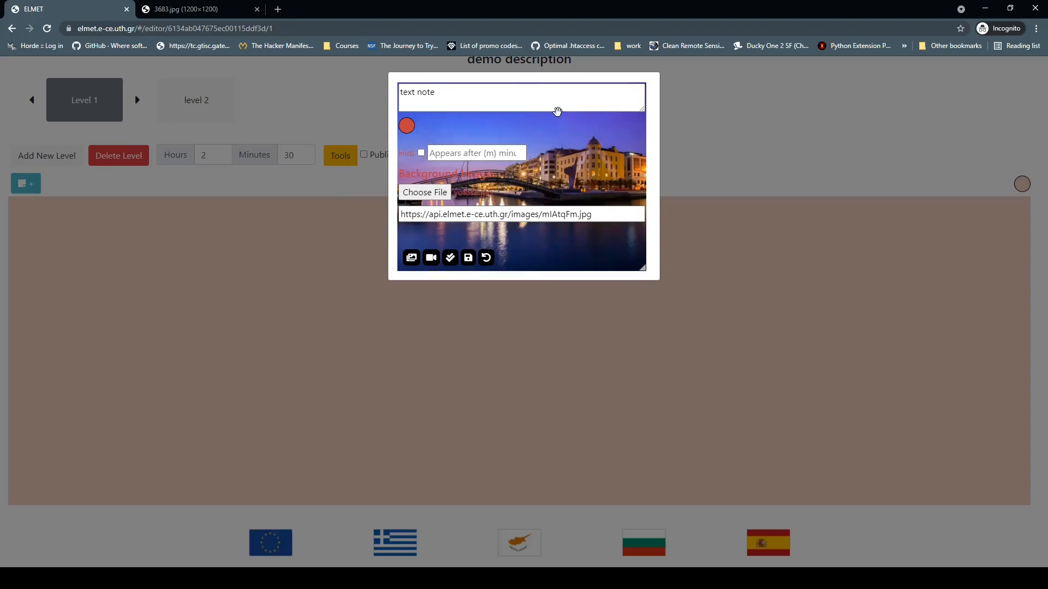
click(488, 156)
text(1)
click(420, 153)
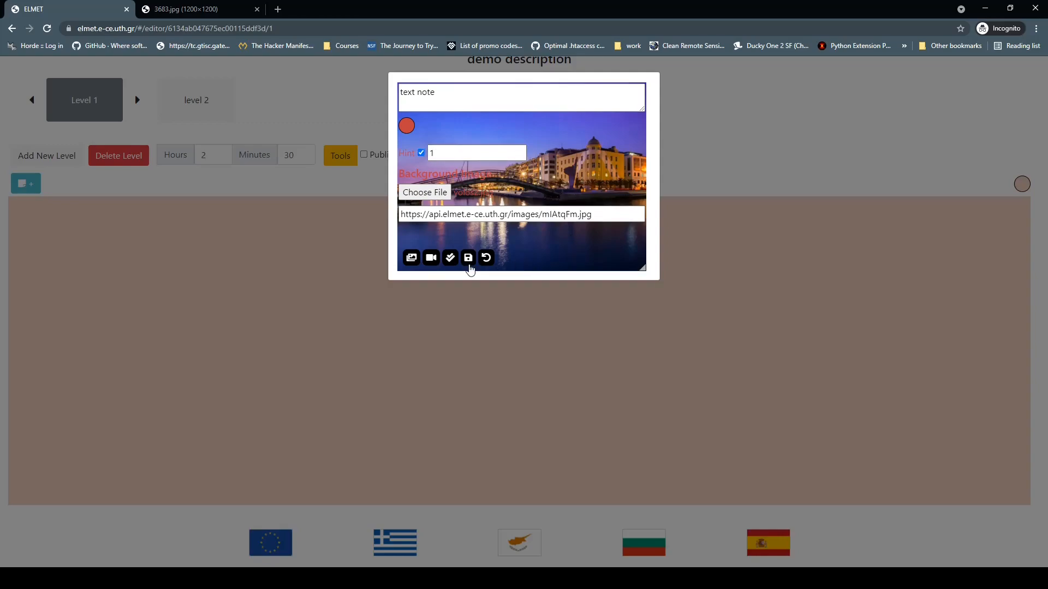
click(468, 258)
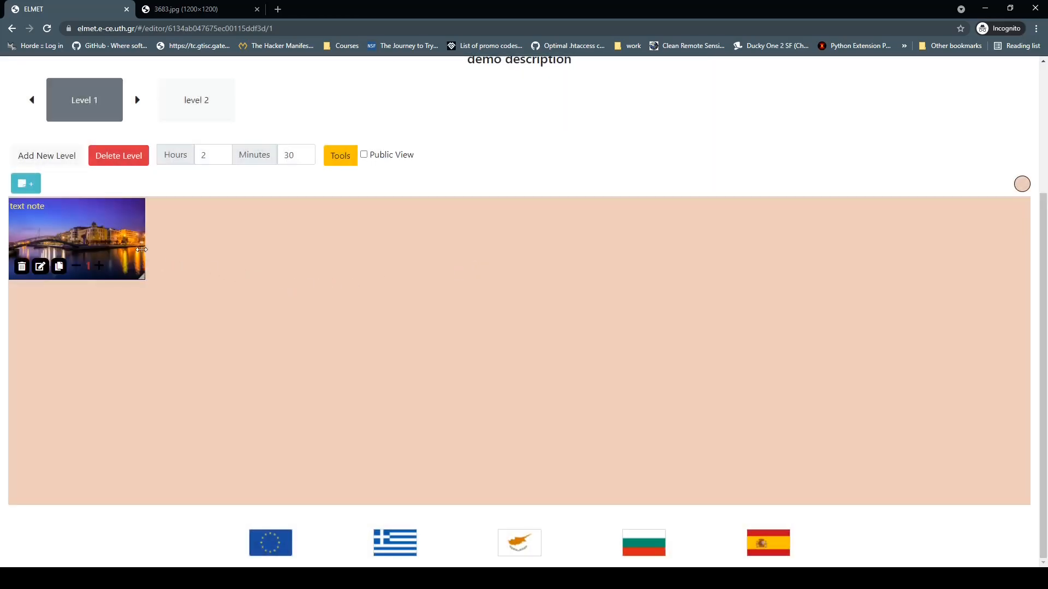
Step: Enlarge the 'text note' card from its corner and drag it lower on the canvas
drag(89, 230, 226, 268)
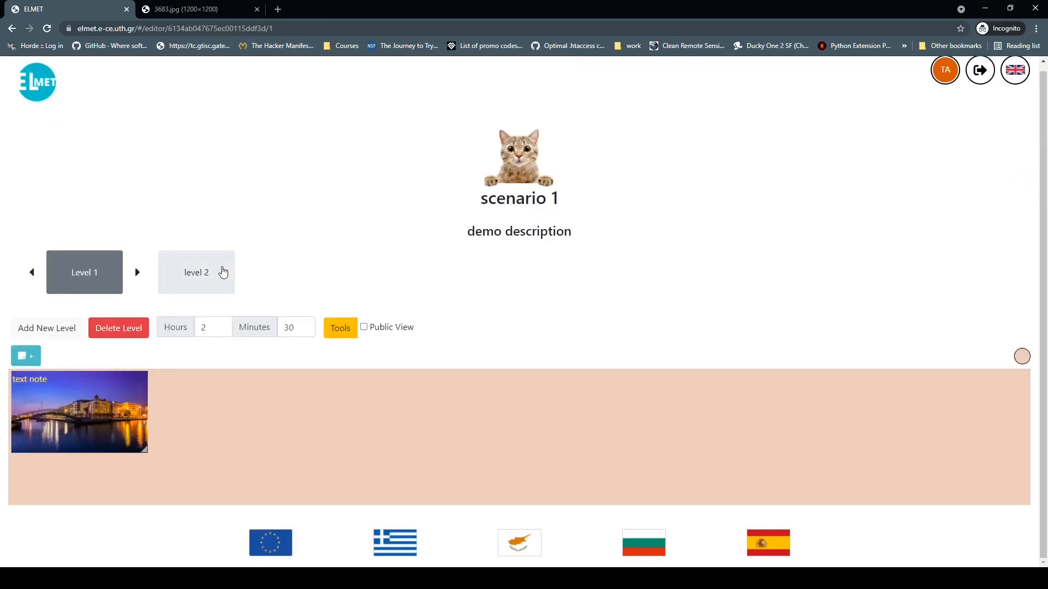
drag(279, 483, 321, 519)
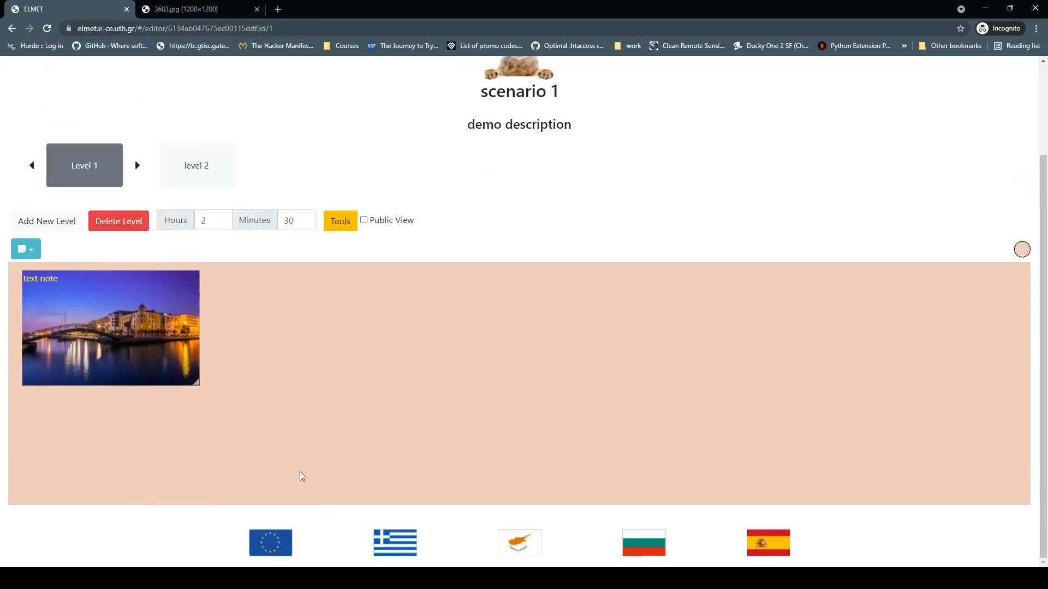
drag(289, 373, 292, 447)
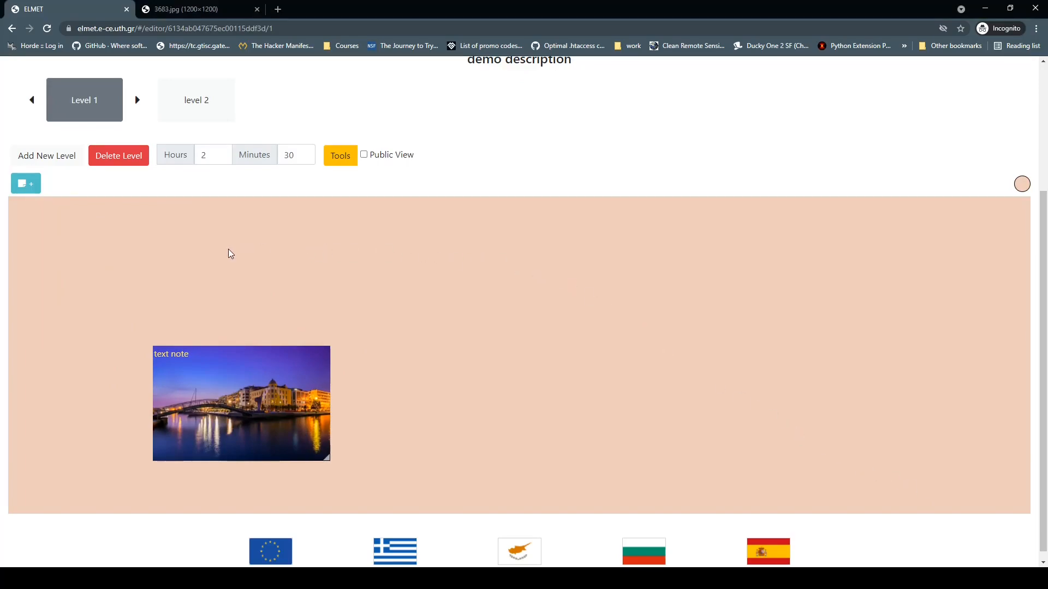
Step: Add an image note 'city of volos' showing volos2.jpg and place it at the canvas centre
click(24, 184)
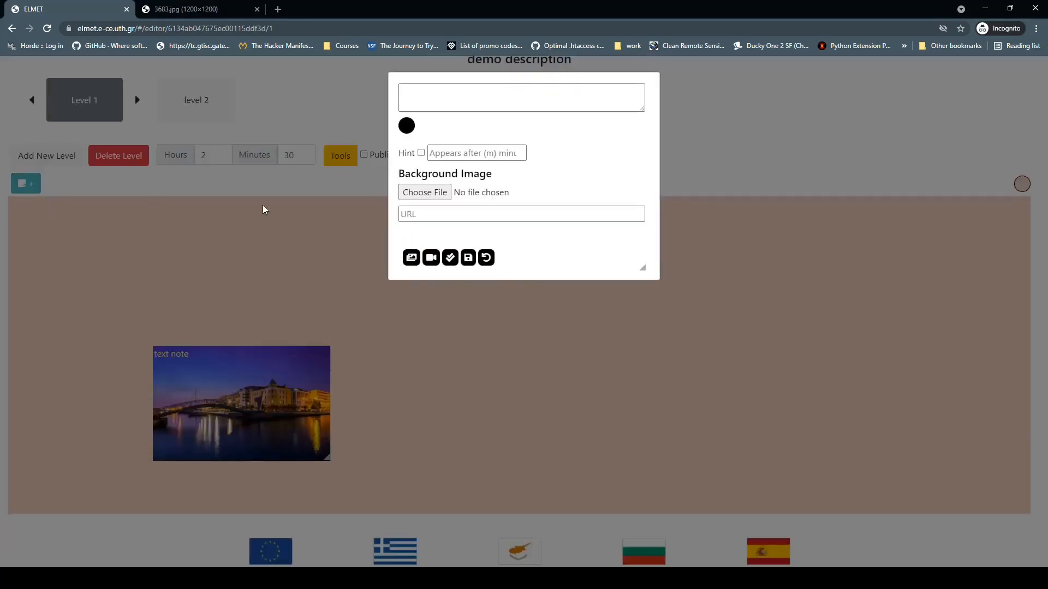
click(412, 258)
click(457, 101)
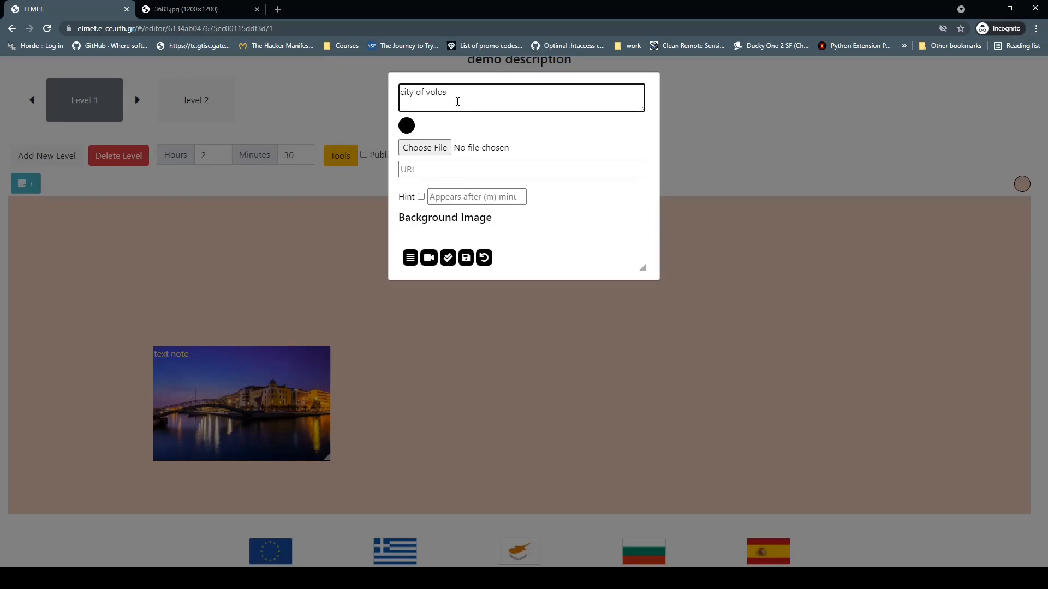
click(430, 150)
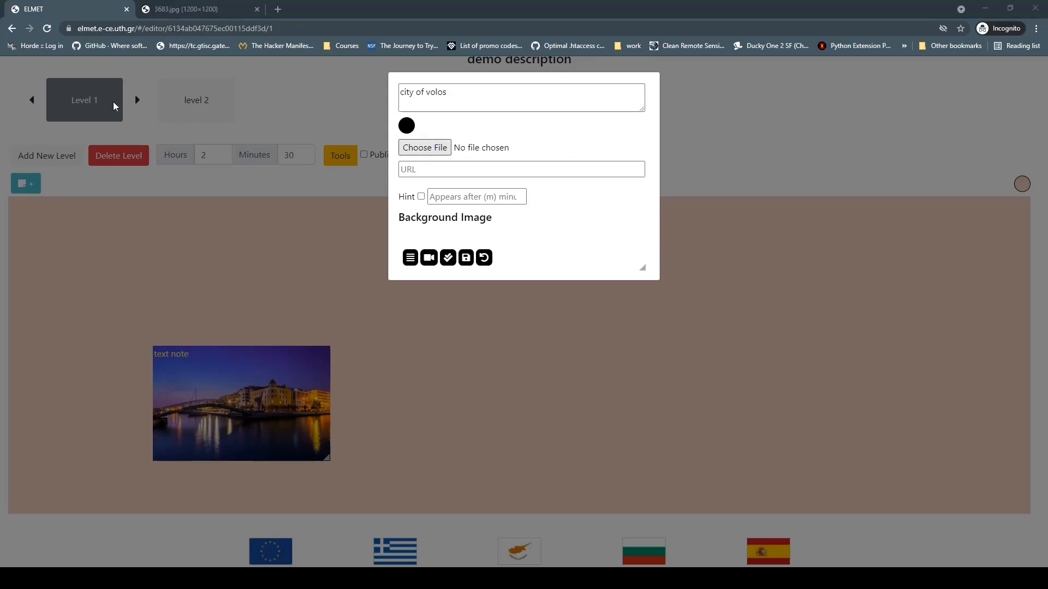
double_click(117, 97)
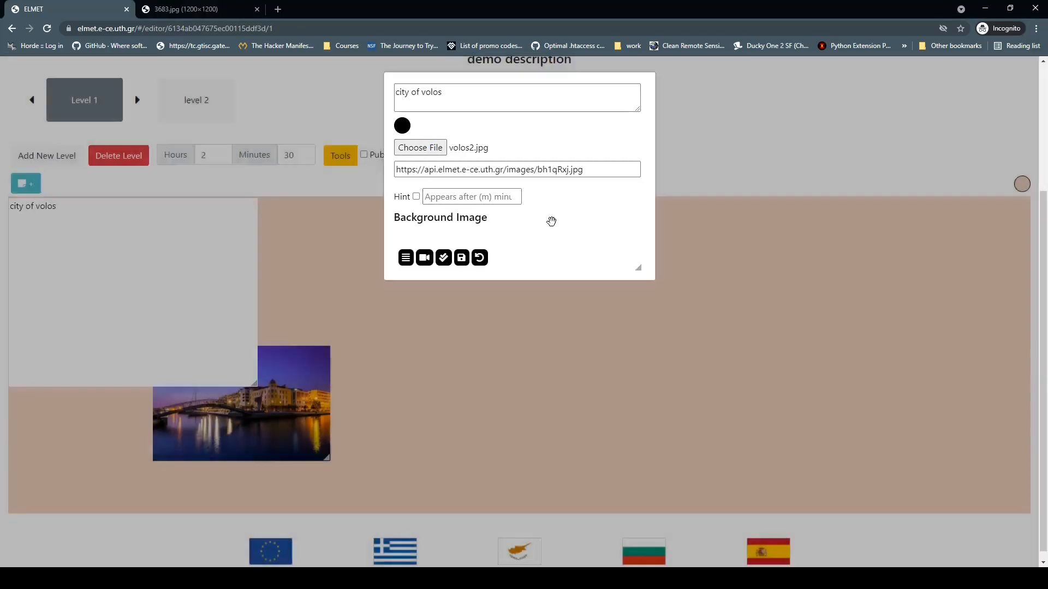
click(450, 257)
drag(175, 252, 663, 318)
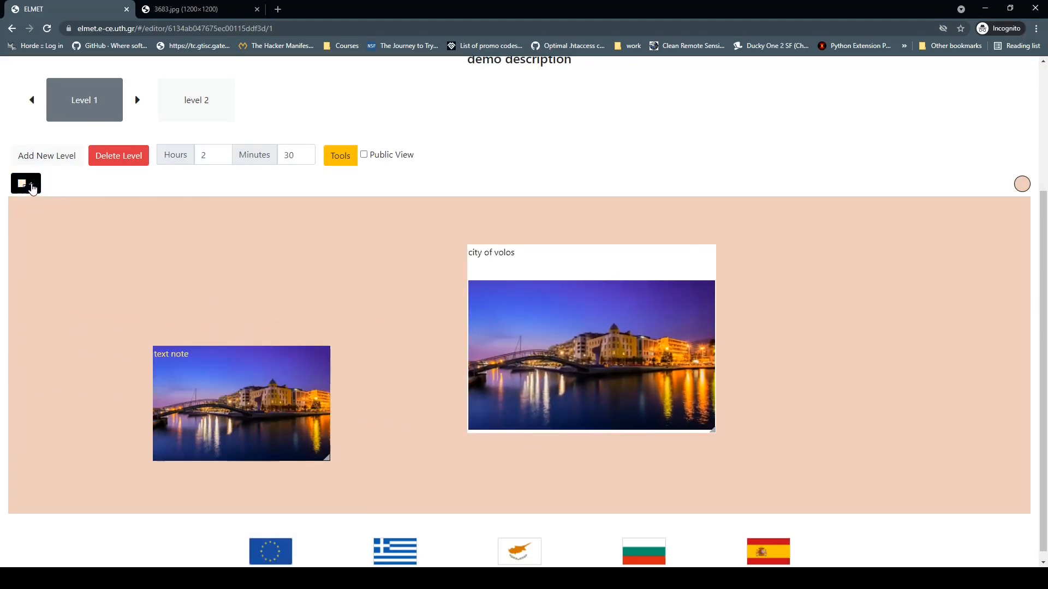
click(33, 188)
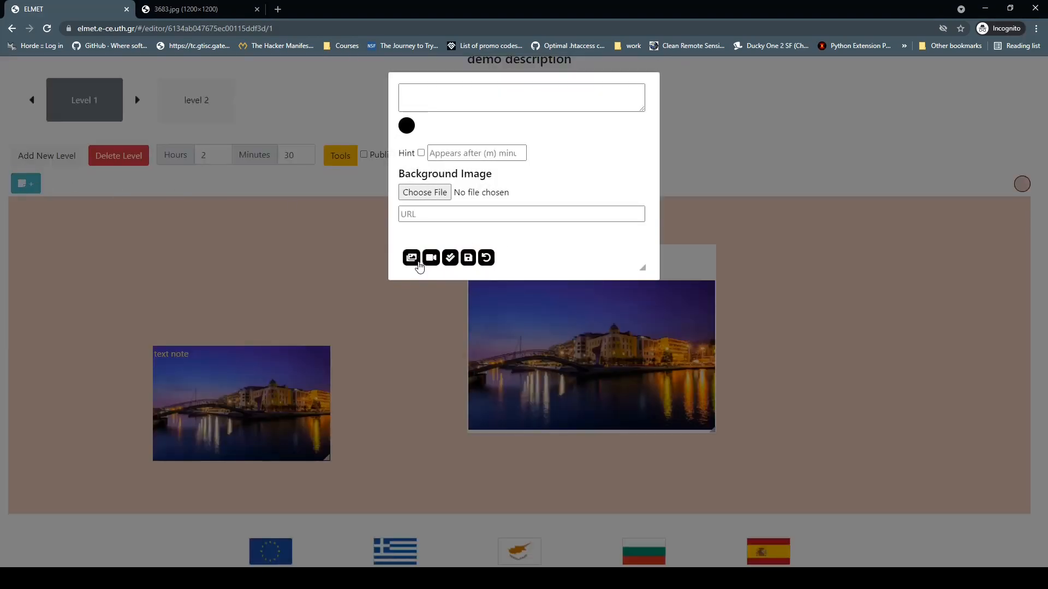
Step: Create a note embedding the pasted YouTube video link and save it to the board
click(415, 258)
click(448, 98)
text(https://www.youtube.com/watch?v=0iy3HPxBFQY)
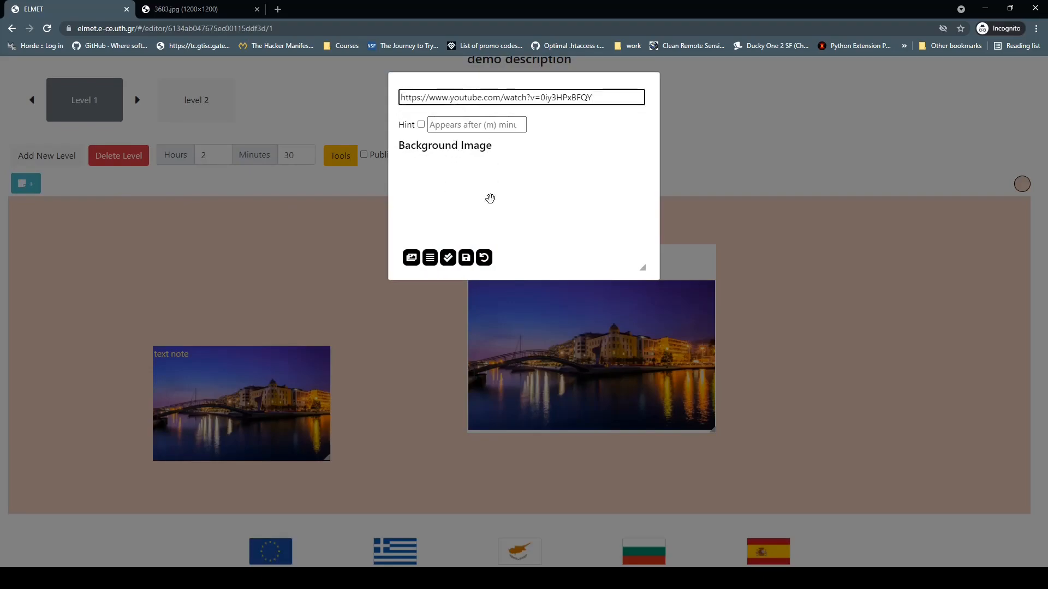
click(466, 259)
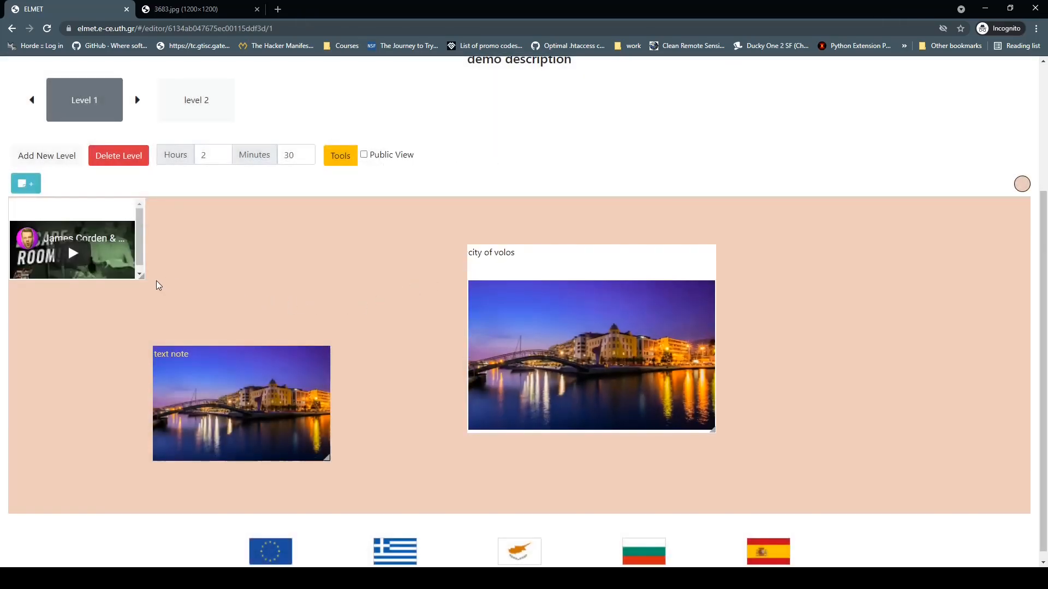
Step: Enlarge the video note so its thumbnail shows and move it to the board's right side
drag(142, 278, 235, 411)
drag(174, 341, 443, 386)
drag(153, 381, 903, 414)
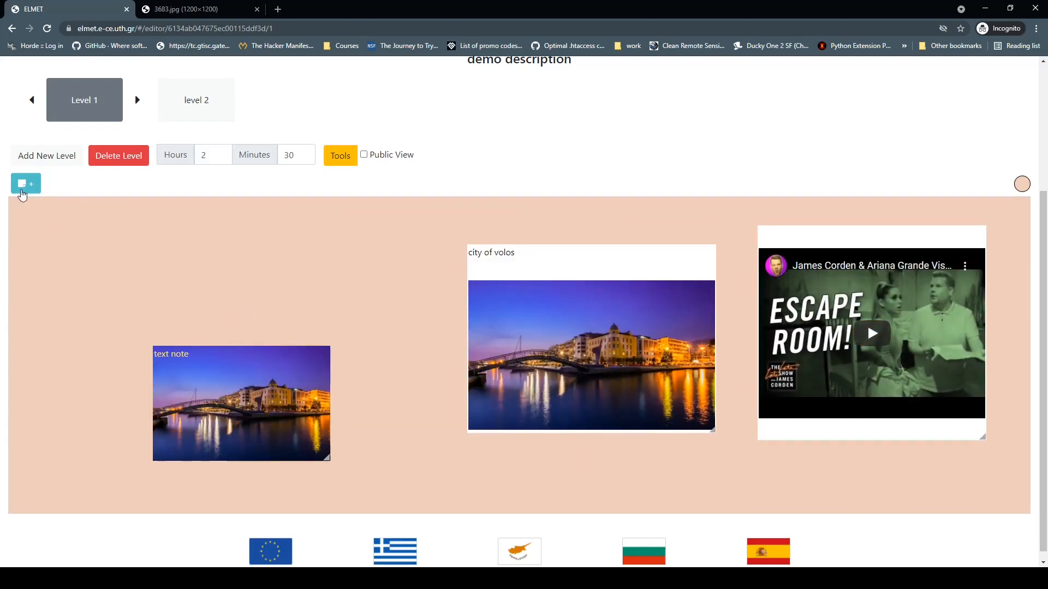
click(24, 186)
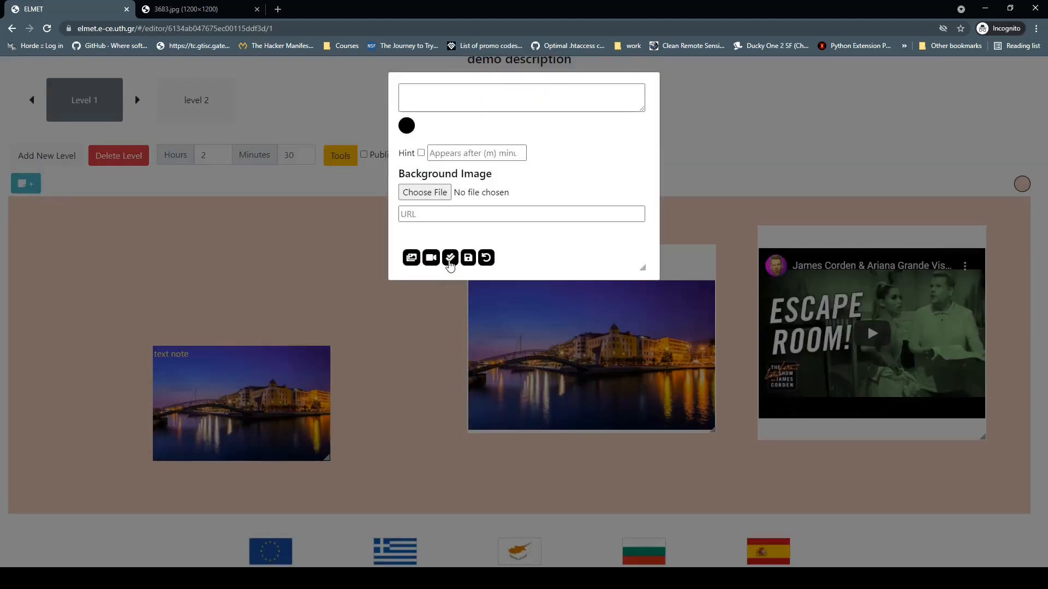
Step: Add a question note '2 + 2' with answer 4 and drag it to the board's left
click(449, 258)
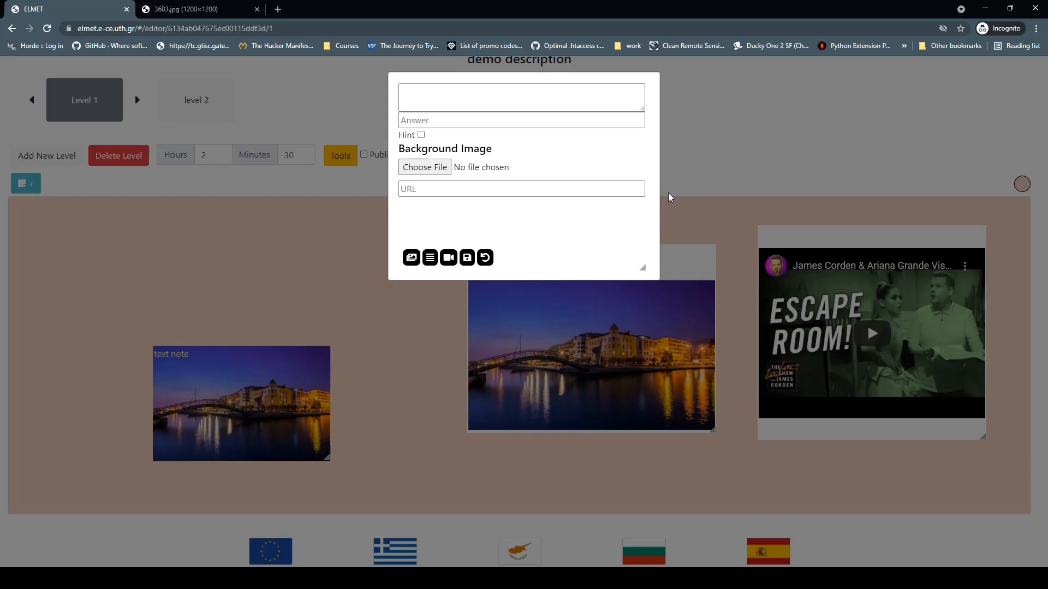
click(524, 100)
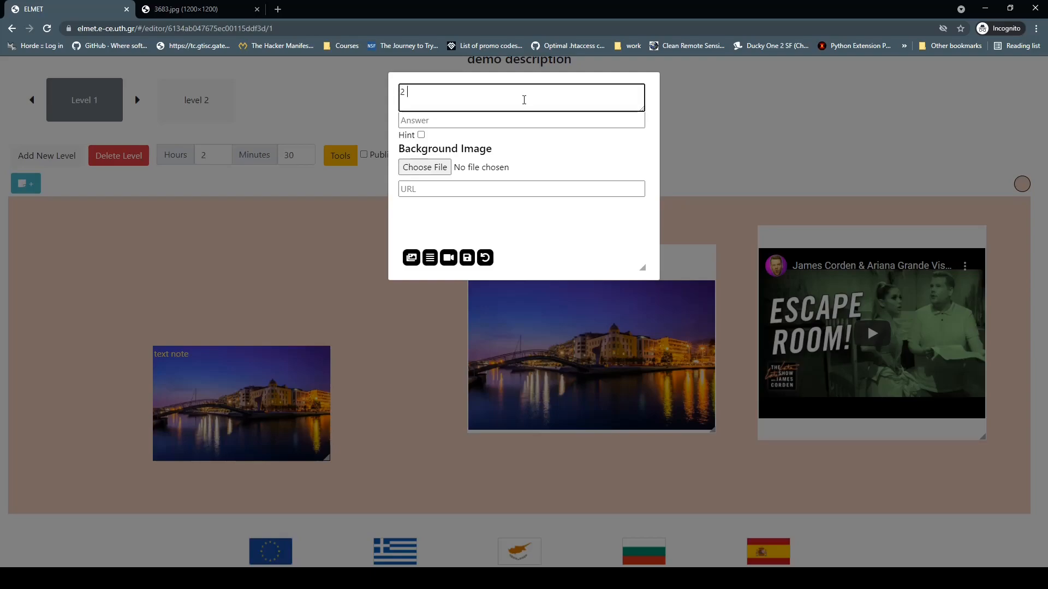
key(Tab)
text(4)
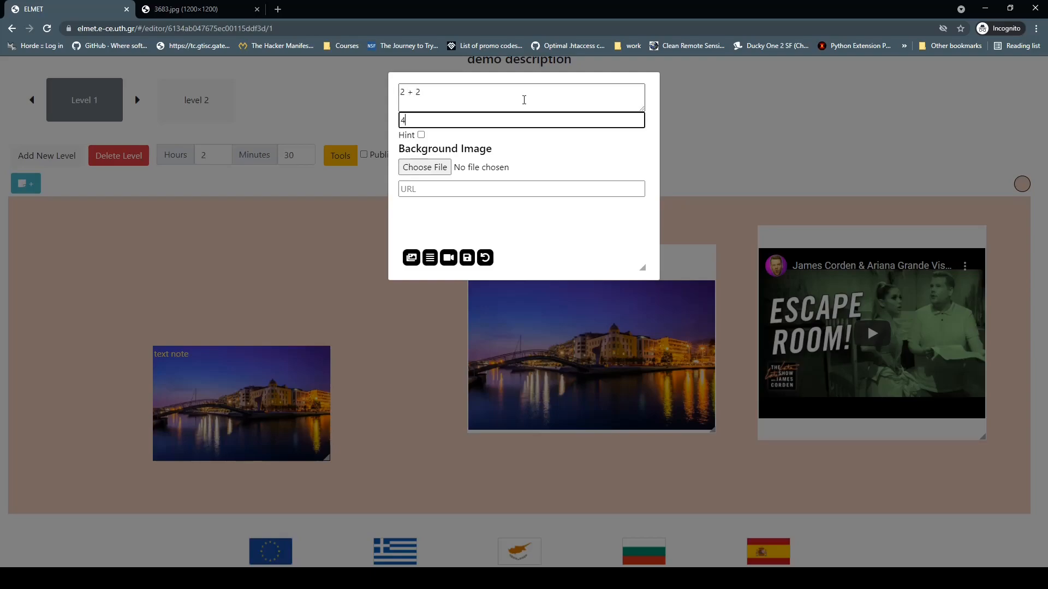
click(480, 280)
click(468, 261)
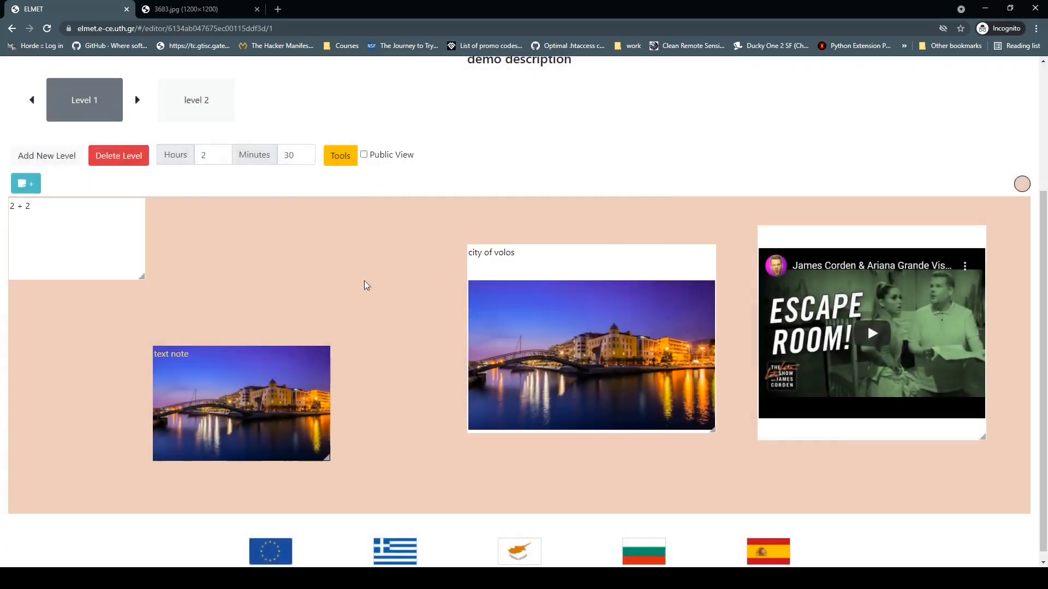
drag(103, 236, 292, 278)
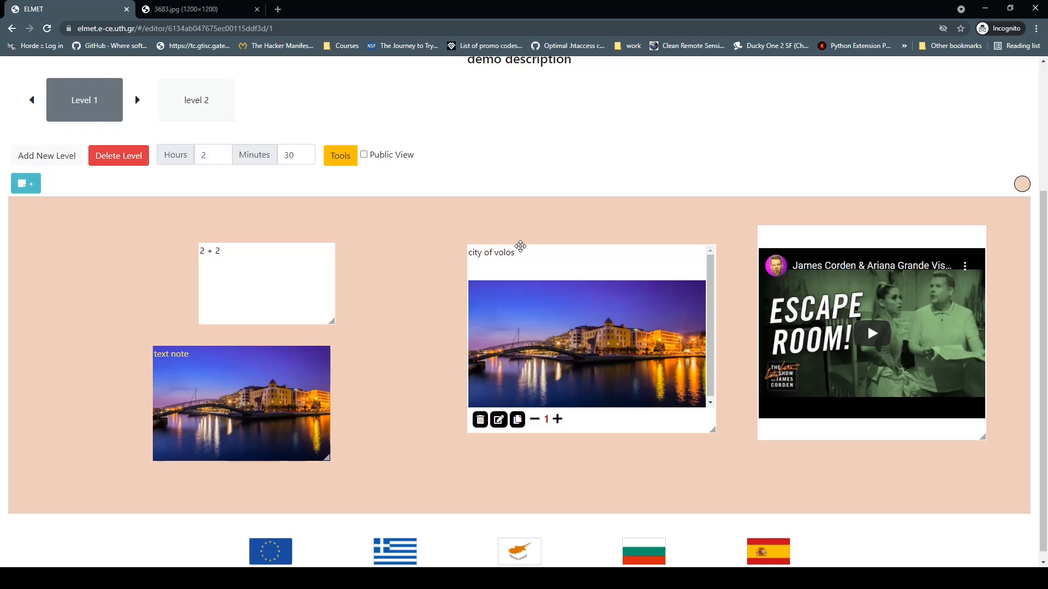
Step: Duplicate the 'text note' image and drag the copy to the board's top-left corner
mouse_move(259, 387)
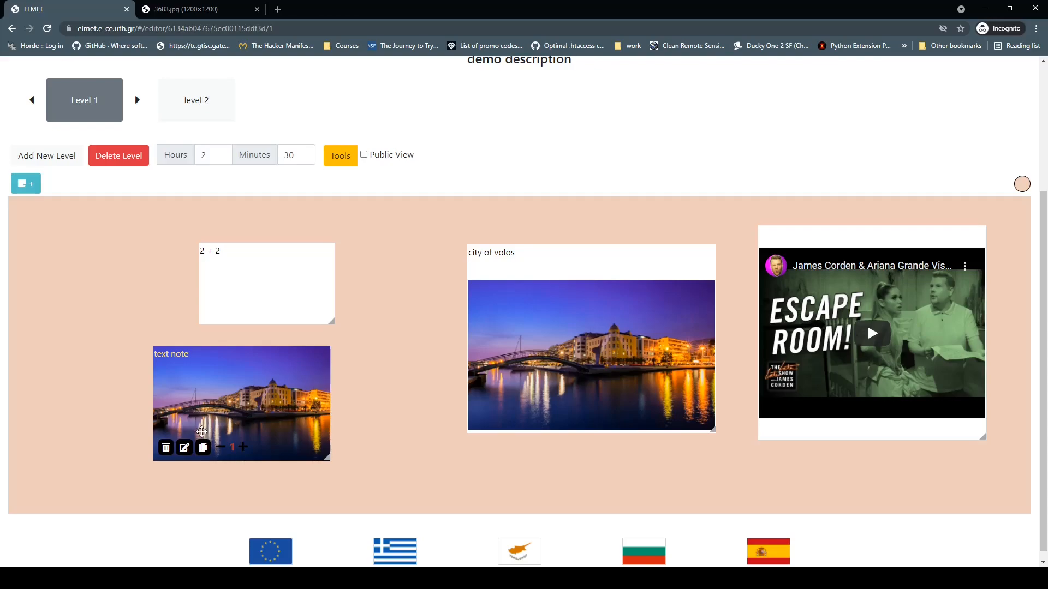
click(185, 448)
scroll(230, 420, down, 1)
click(244, 498)
click(167, 449)
click(204, 448)
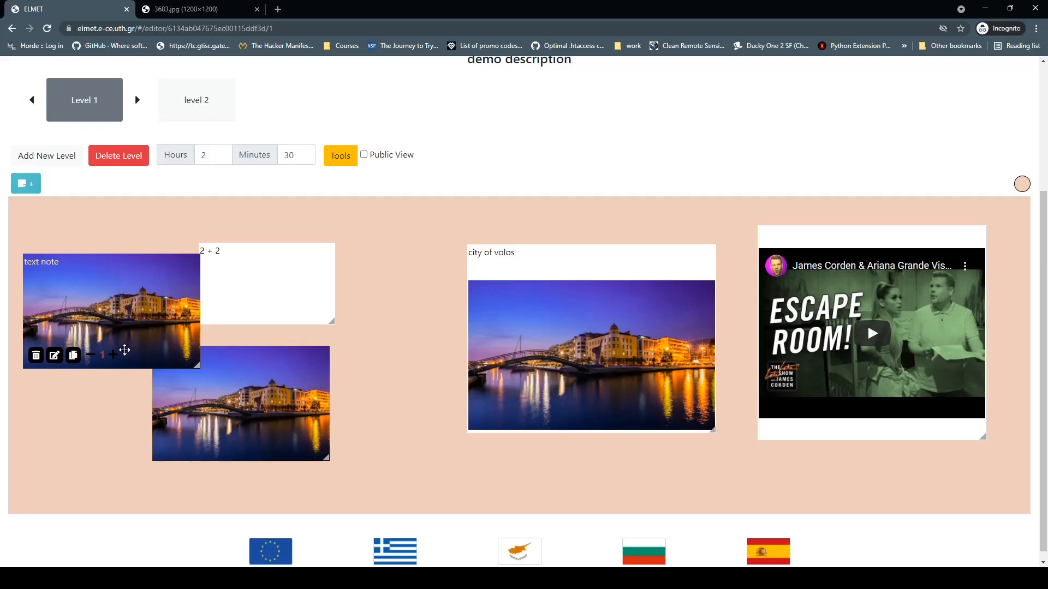
drag(112, 355, 471, 394)
click(557, 419)
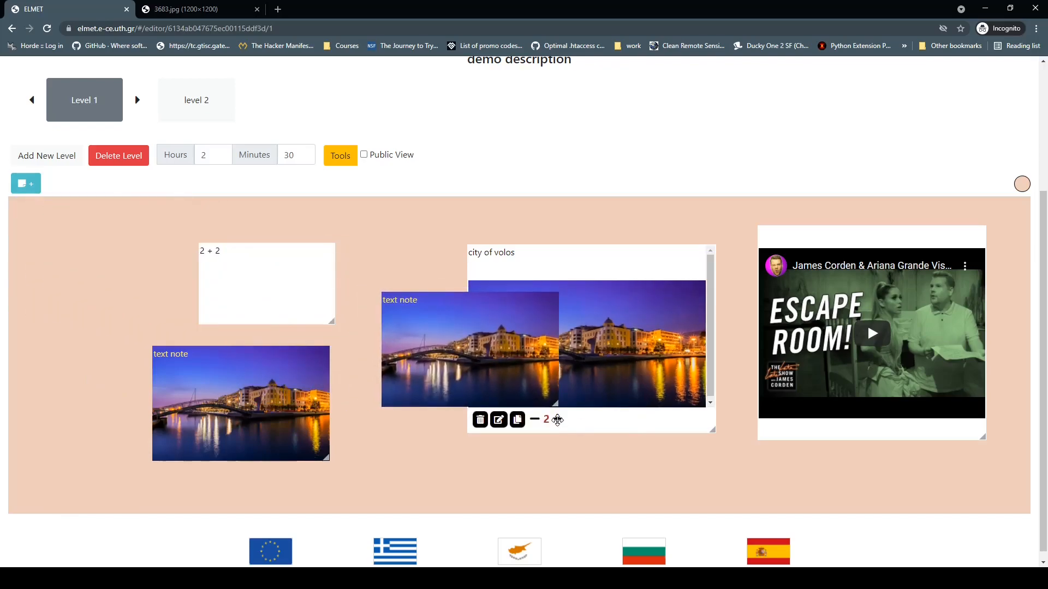
double_click(557, 419)
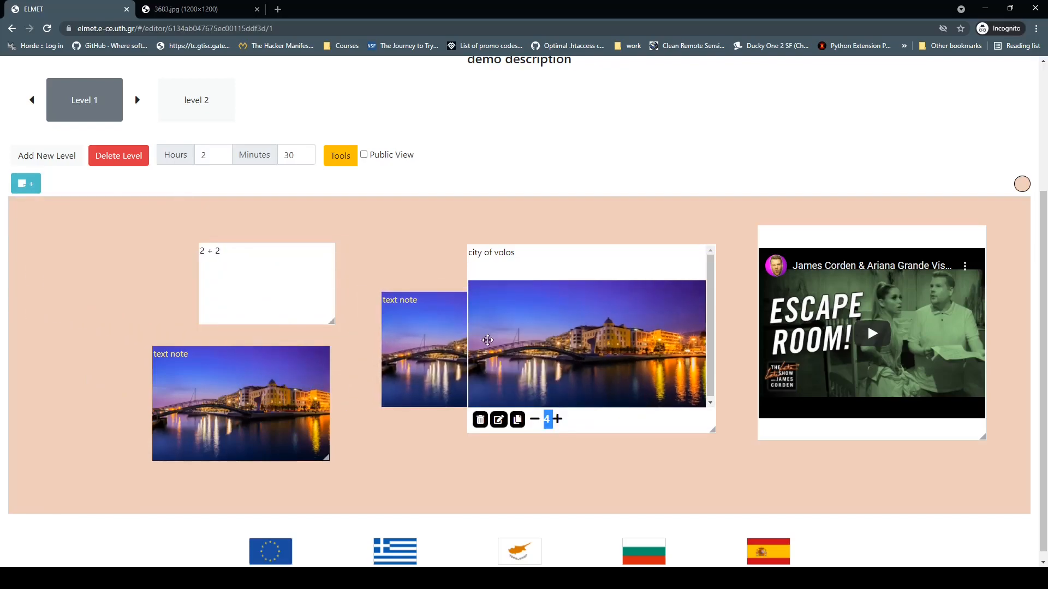
drag(413, 341, 45, 283)
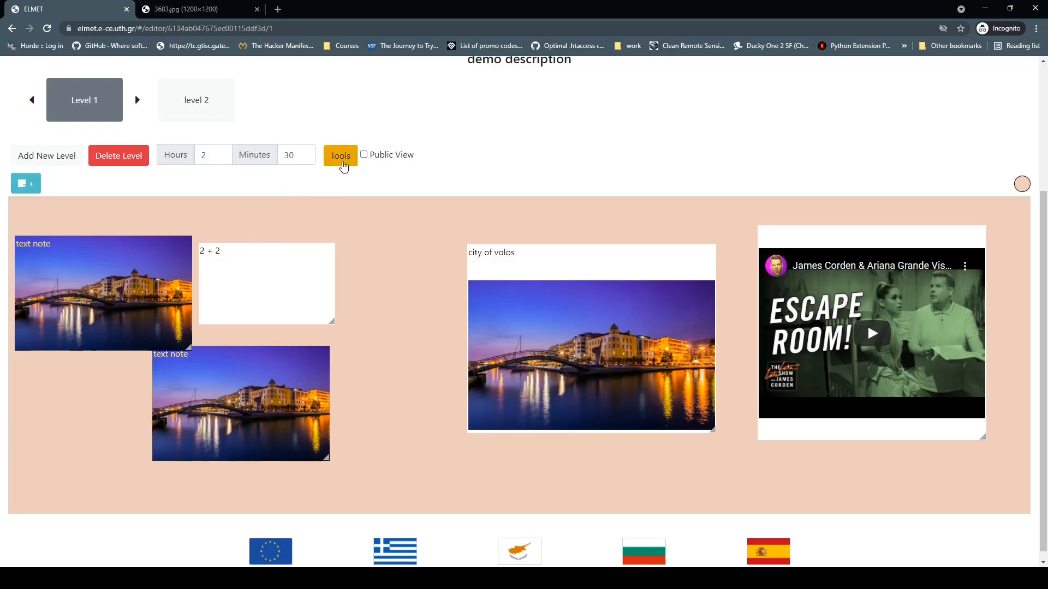
Step: Enable the Ticket Creator suggested tool and open its site in a new tab
click(344, 166)
scroll(328, 234, down, 2)
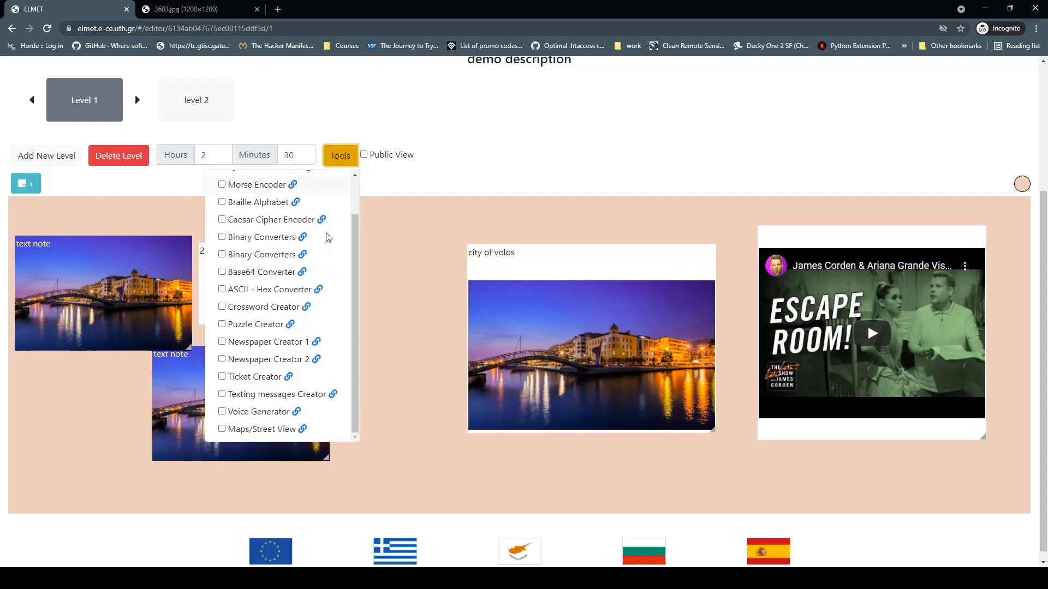
click(221, 377)
click(288, 378)
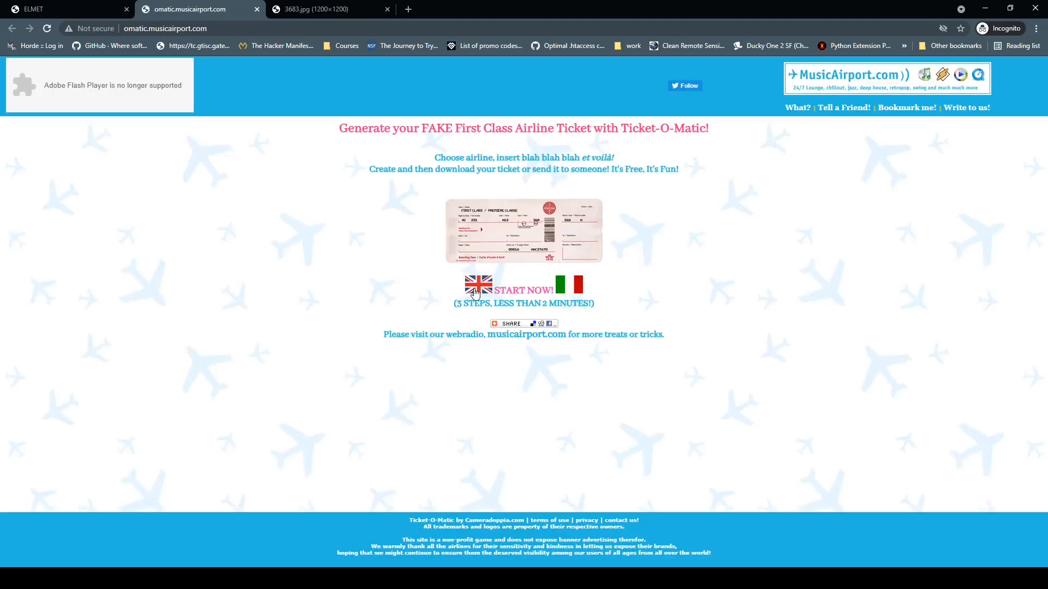
Step: Generate a fake airline ticket with the default passenger details, then go back to ELMET
click(475, 294)
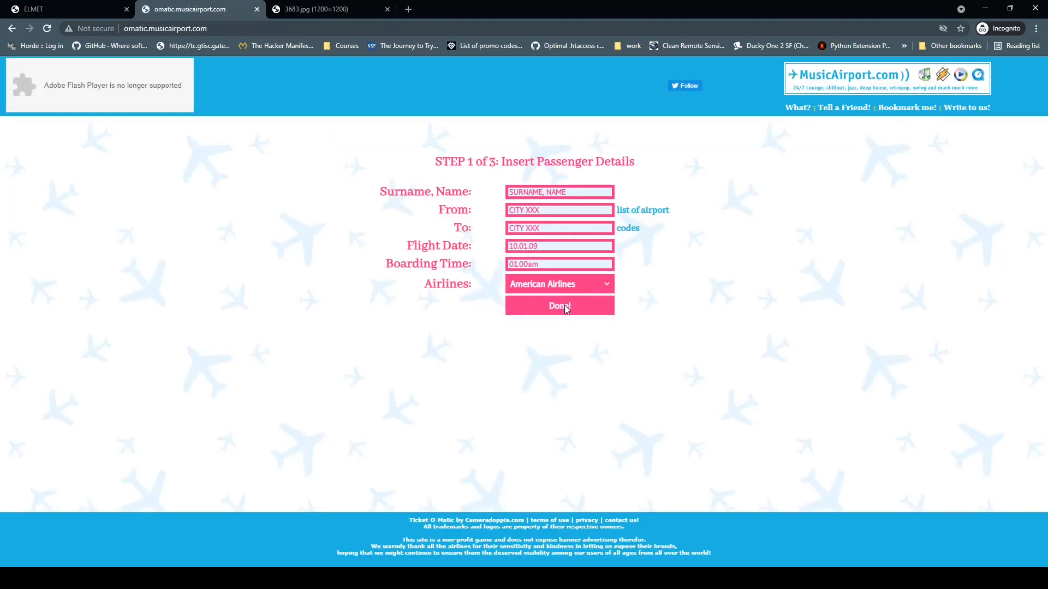
click(566, 309)
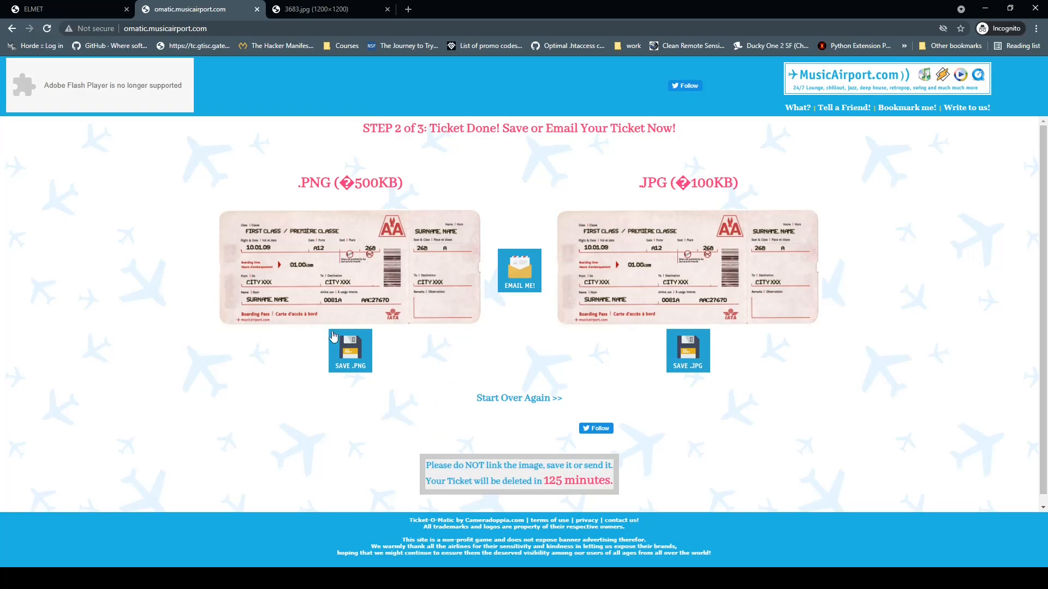
click(70, 10)
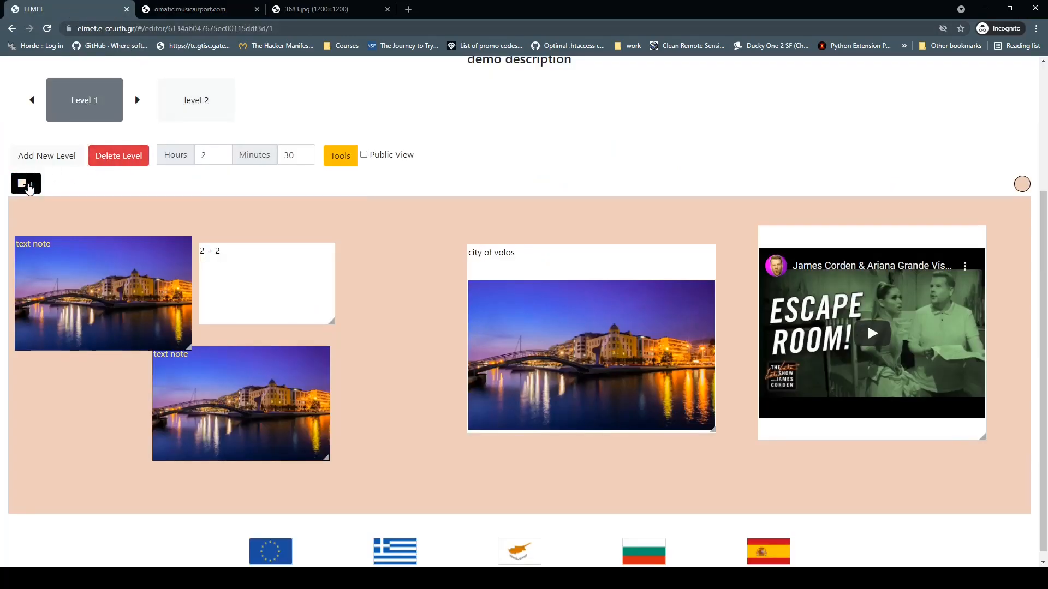
Step: Create an image note 'fake ticket' using the pasted ticket image address
click(25, 183)
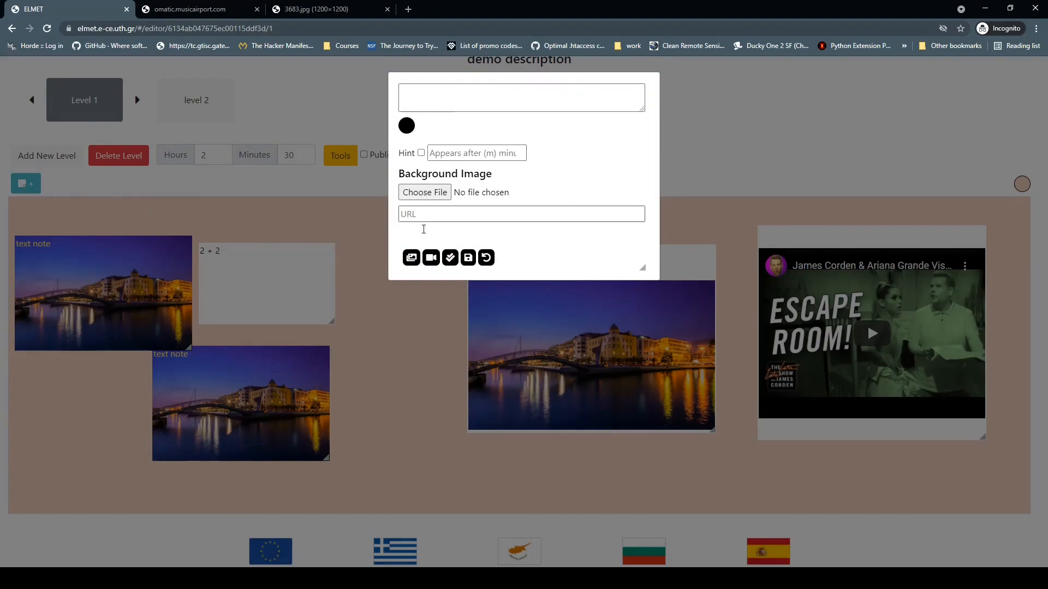
click(412, 257)
click(465, 100)
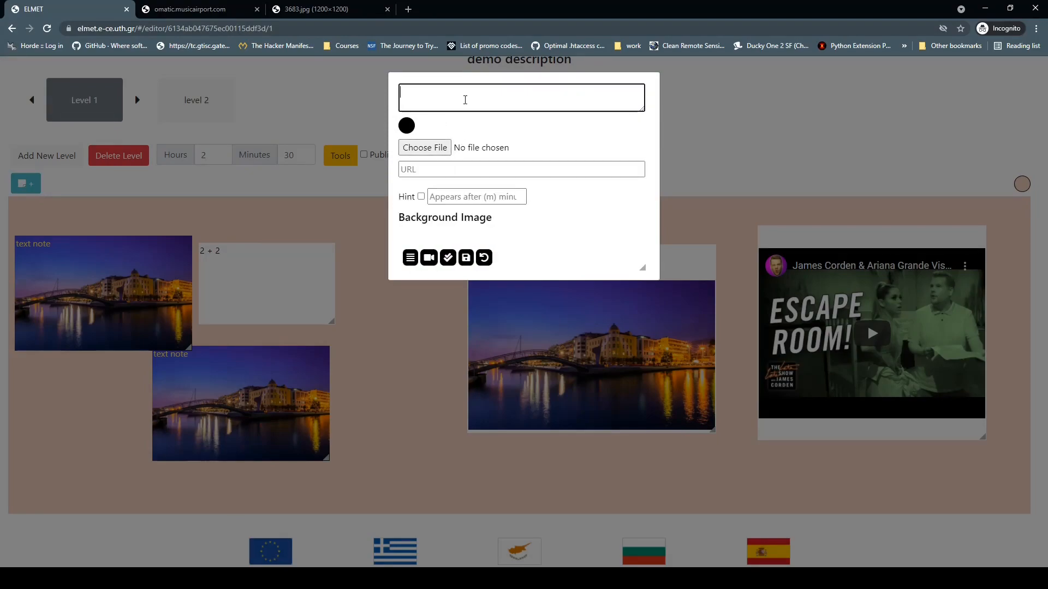
text(fake ticket)
click(446, 170)
key(ctrl+v)
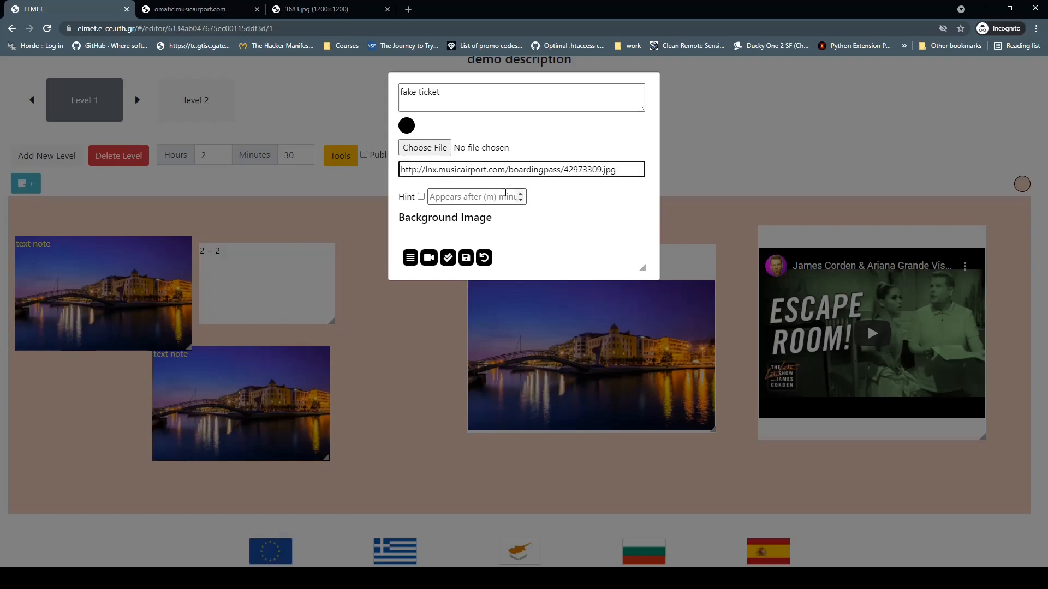
click(466, 257)
Step: Enlarge the fake ticket note and position it beside the 2 + 2 question
drag(98, 203, 370, 271)
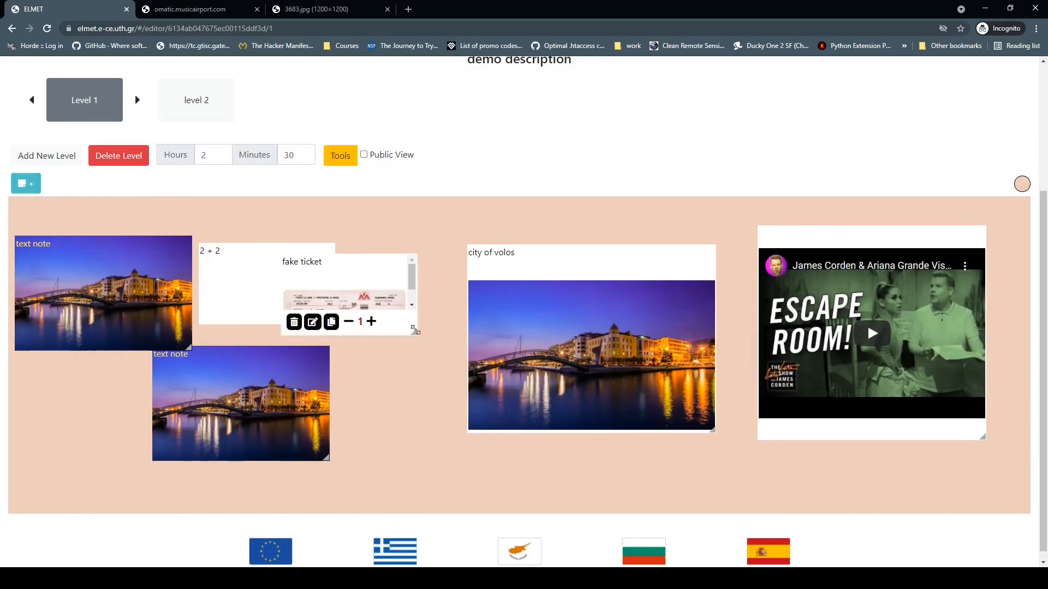
drag(413, 332, 473, 427)
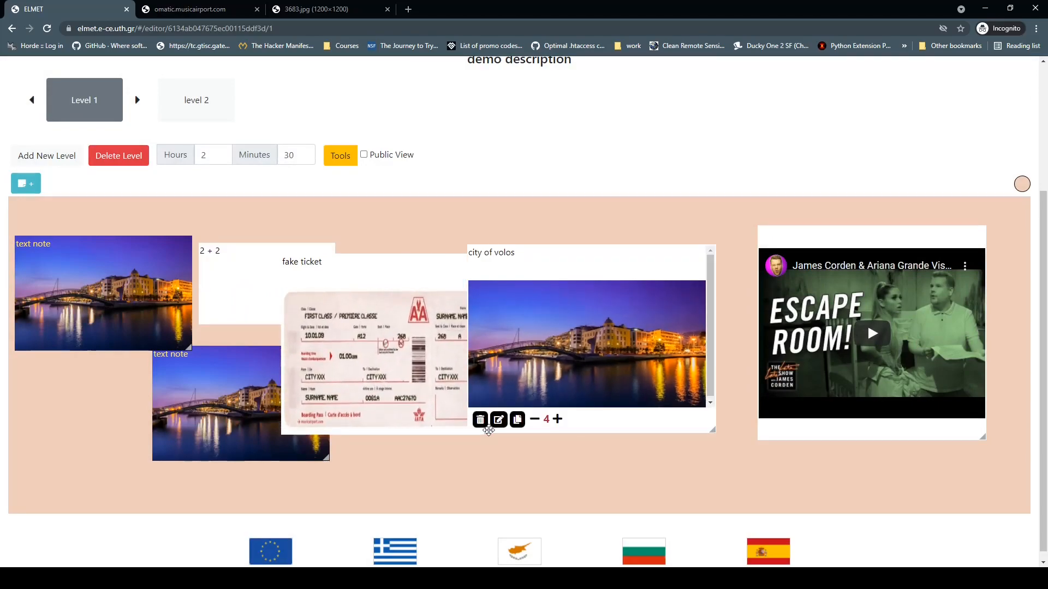
drag(370, 342, 306, 340)
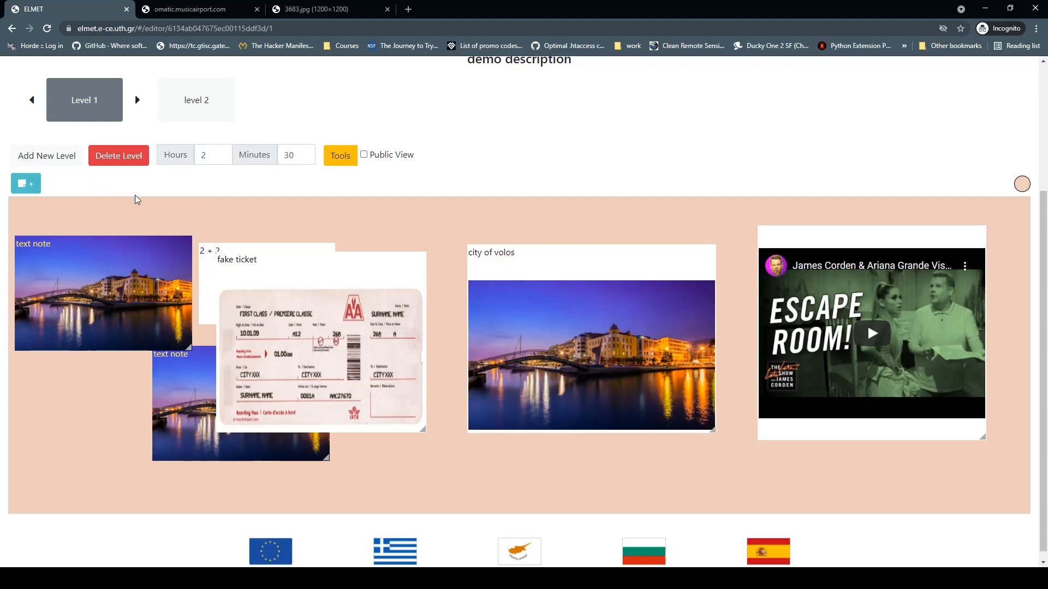
scroll(135, 195, up, 3)
Step: Return to ELMET home, check scenario 1 in the escape rooms list, and reopen the list
click(51, 100)
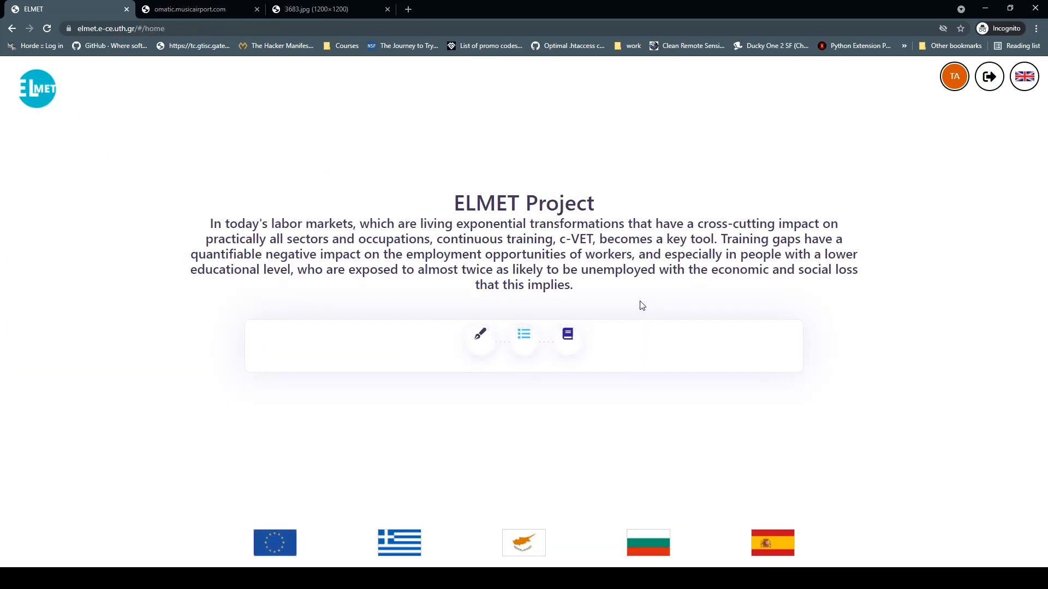
click(526, 343)
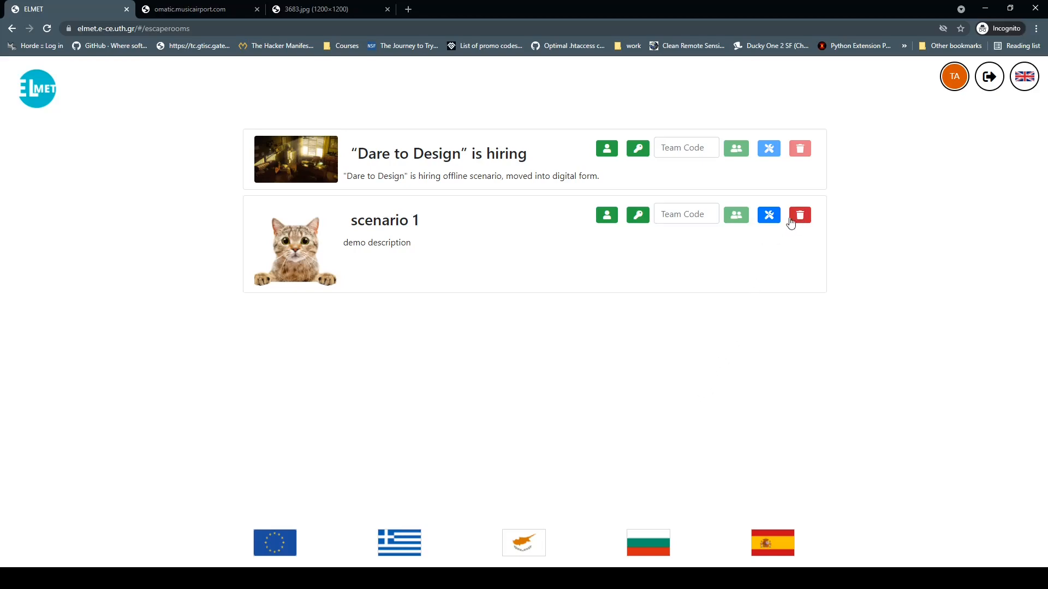
click(767, 220)
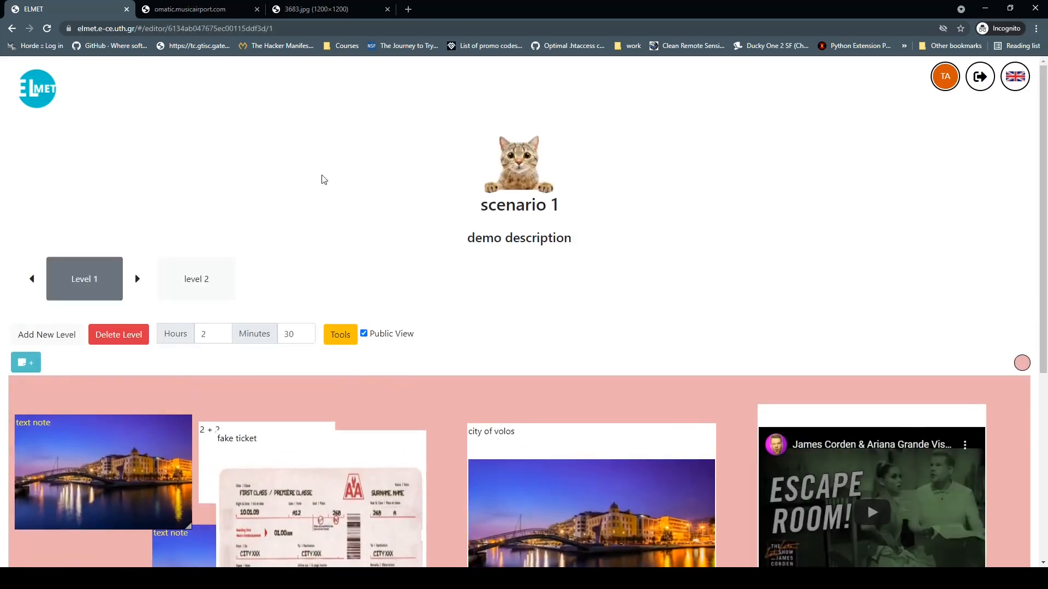
click(48, 101)
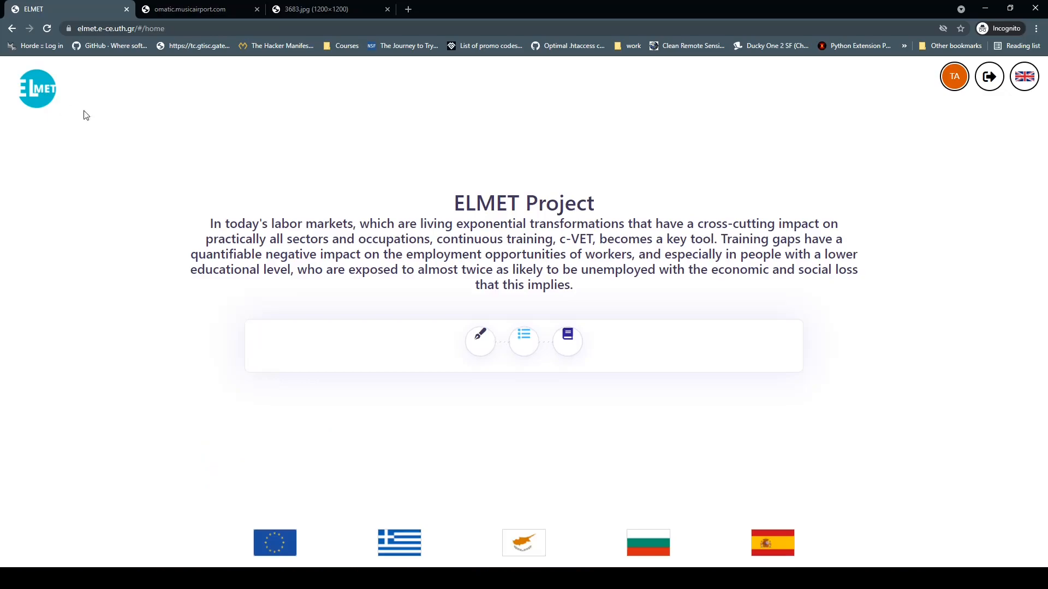
click(524, 335)
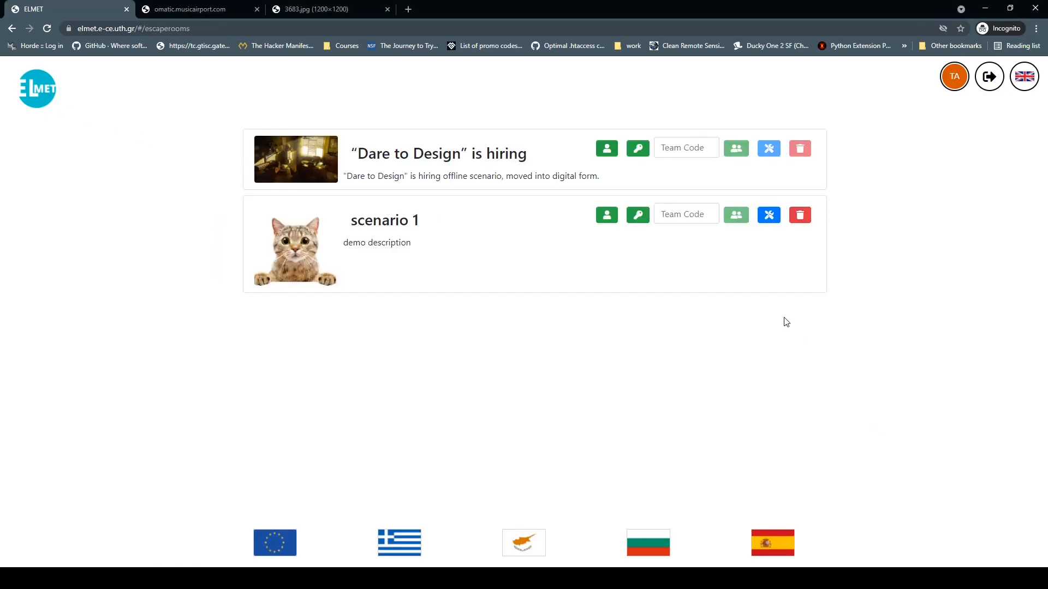
Step: Play scenario 1 and rearrange the city of volos, fake ticket and video cards
click(606, 215)
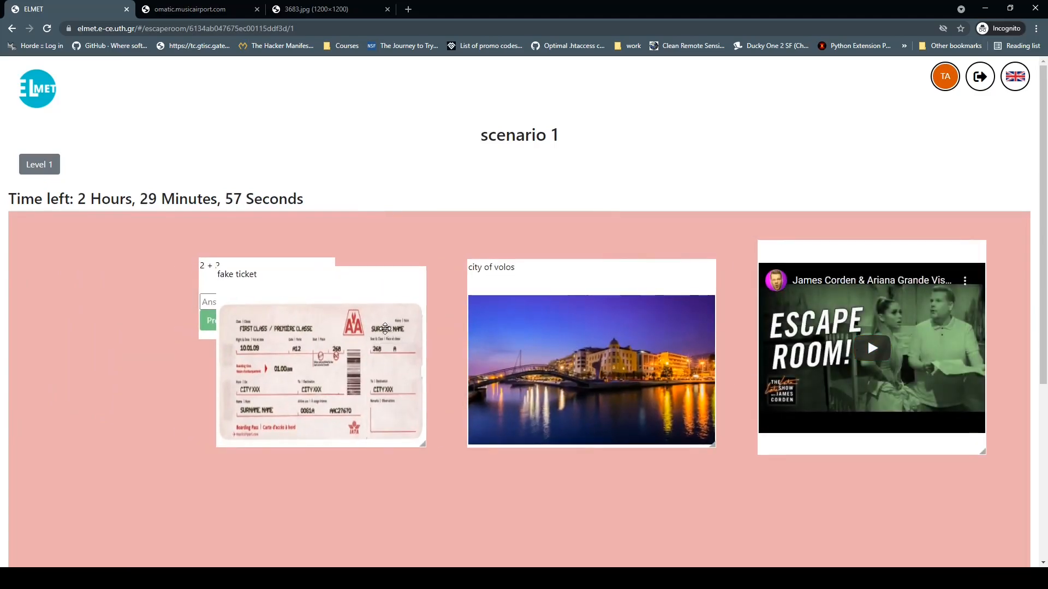
drag(532, 299, 539, 389)
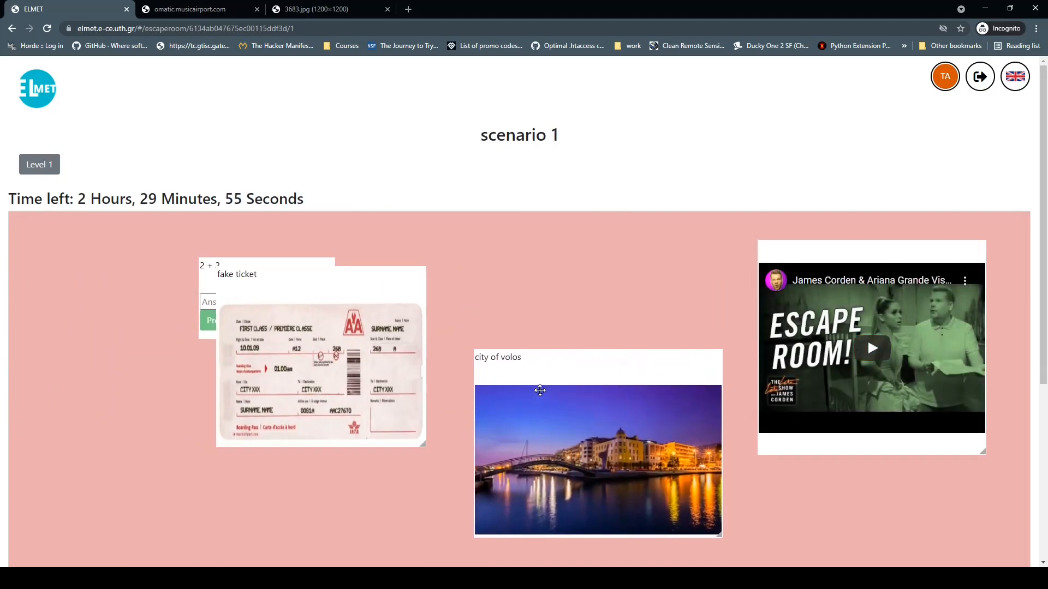
drag(348, 322, 567, 268)
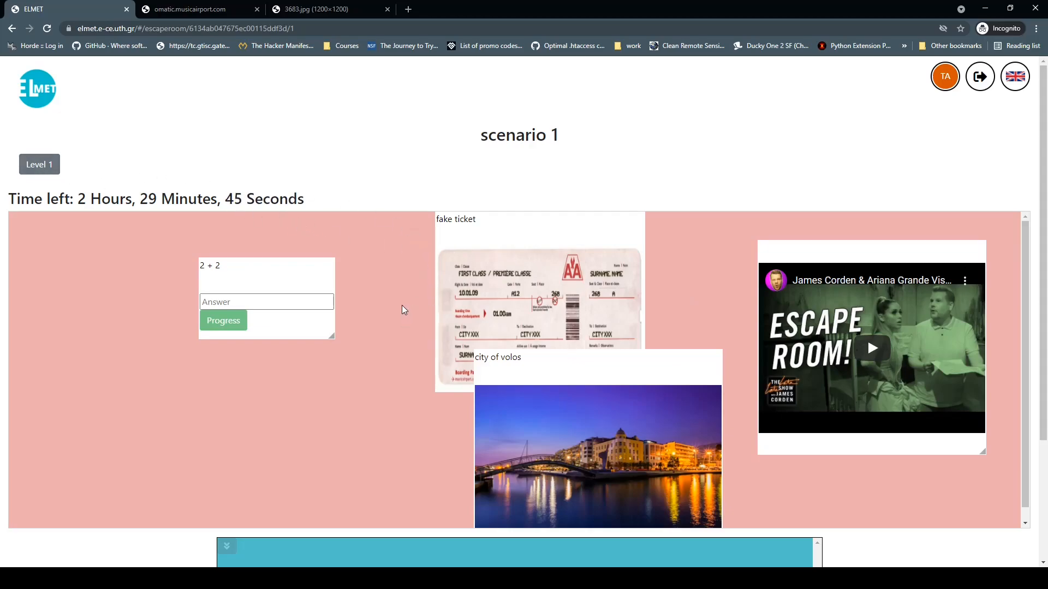
scroll(409, 290, down, 2)
drag(519, 310, 290, 441)
drag(574, 232, 674, 461)
drag(879, 325, 907, 398)
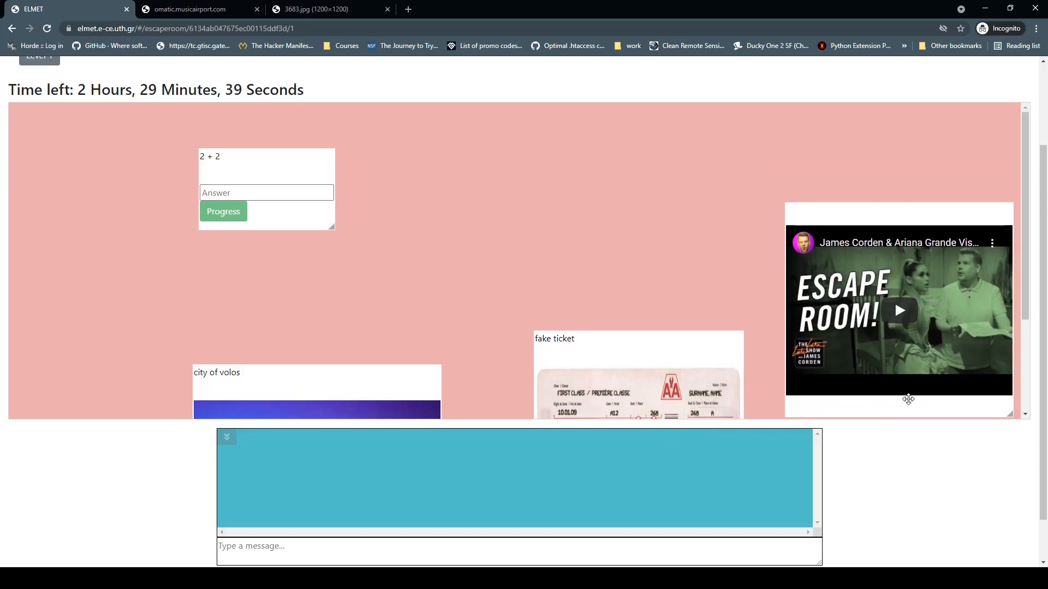
scroll(435, 290, down, 3)
scroll(460, 276, up, 3)
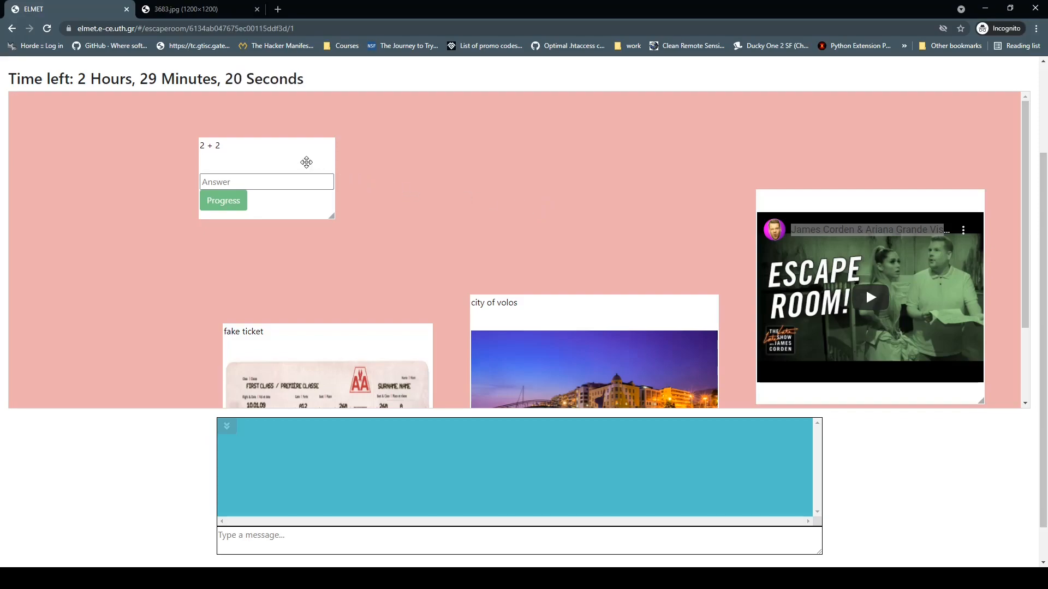
Step: Answer the 2 + 2 question with 4, correcting a mistaken 5, and progress to level 2
click(248, 180)
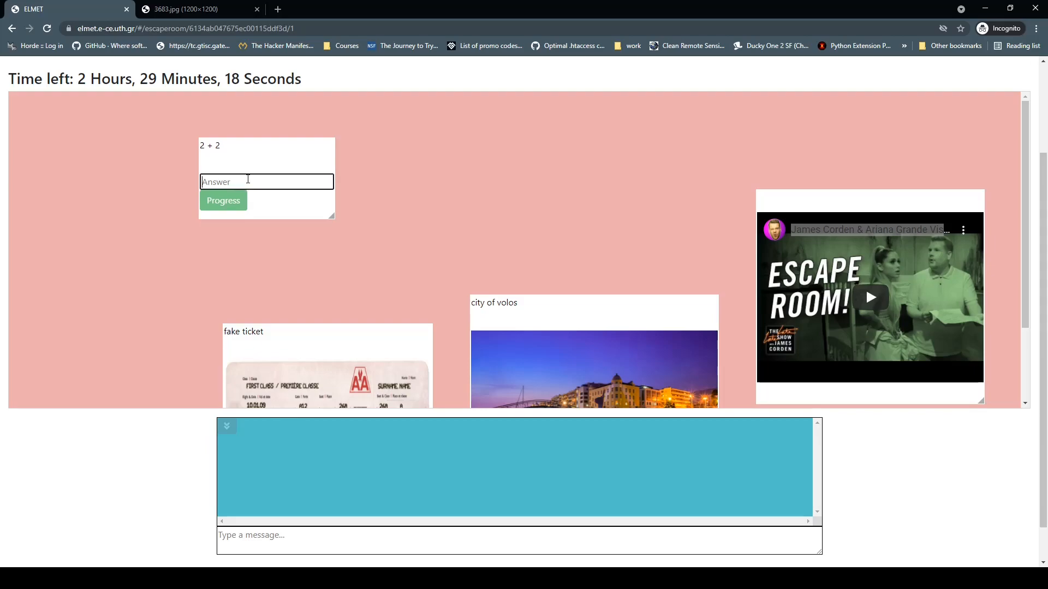
text(4)
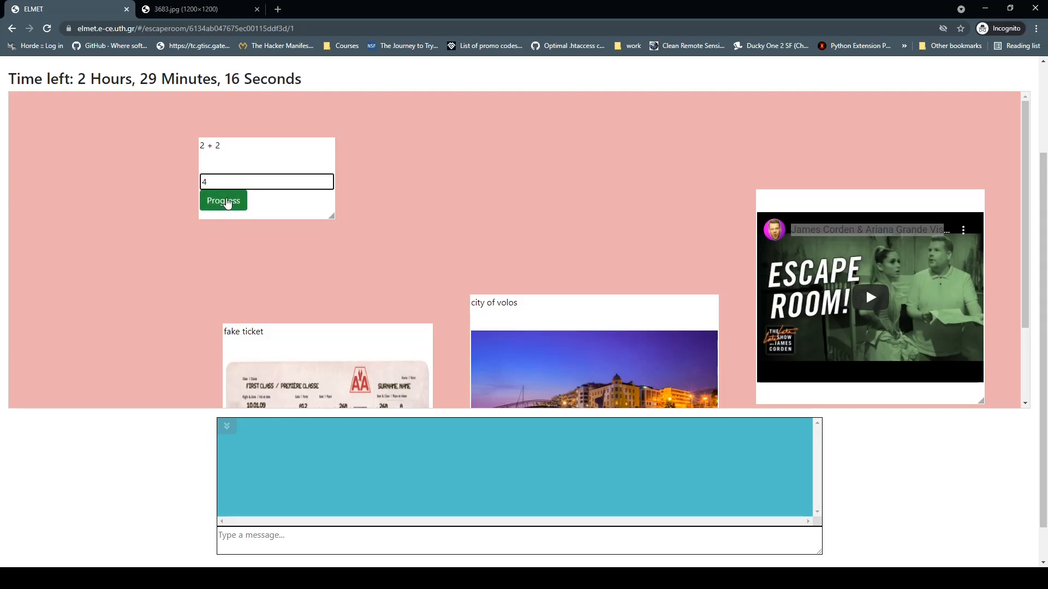
key(BackSpace)
text(5)
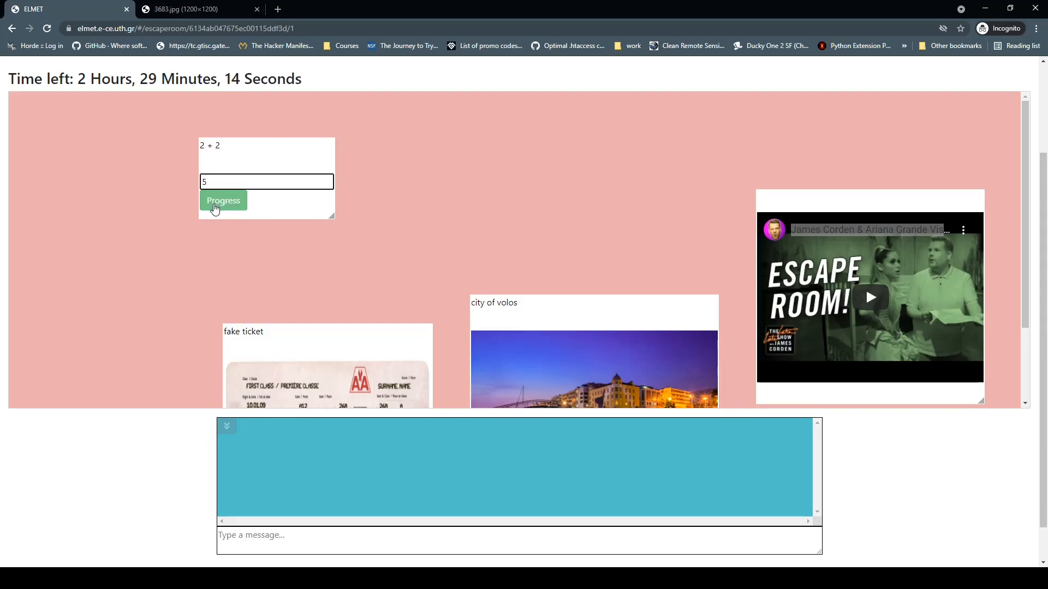
key(BackSpace)
text(4)
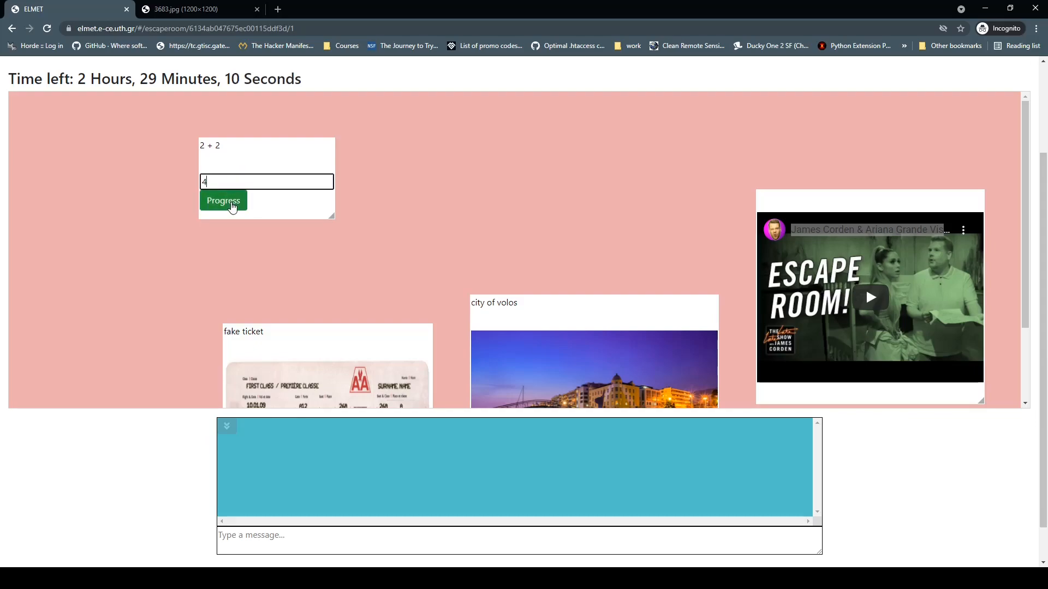
click(232, 207)
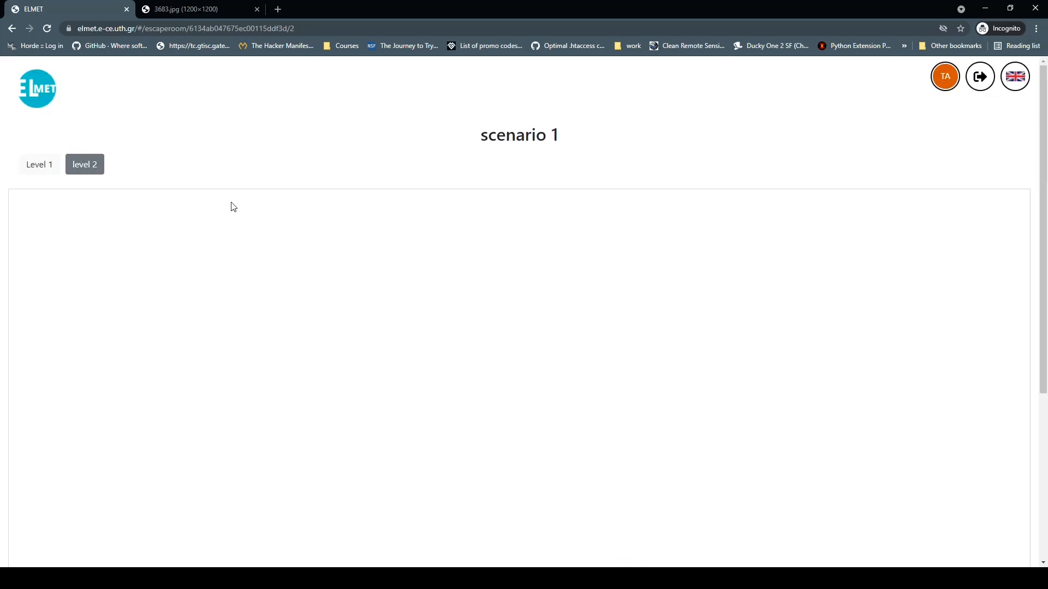
Step: Switch back to Level 1 and post 'fsdsfsdsgsdfsdfs' and 'fdsnpofndspofn' in the room chat
click(56, 166)
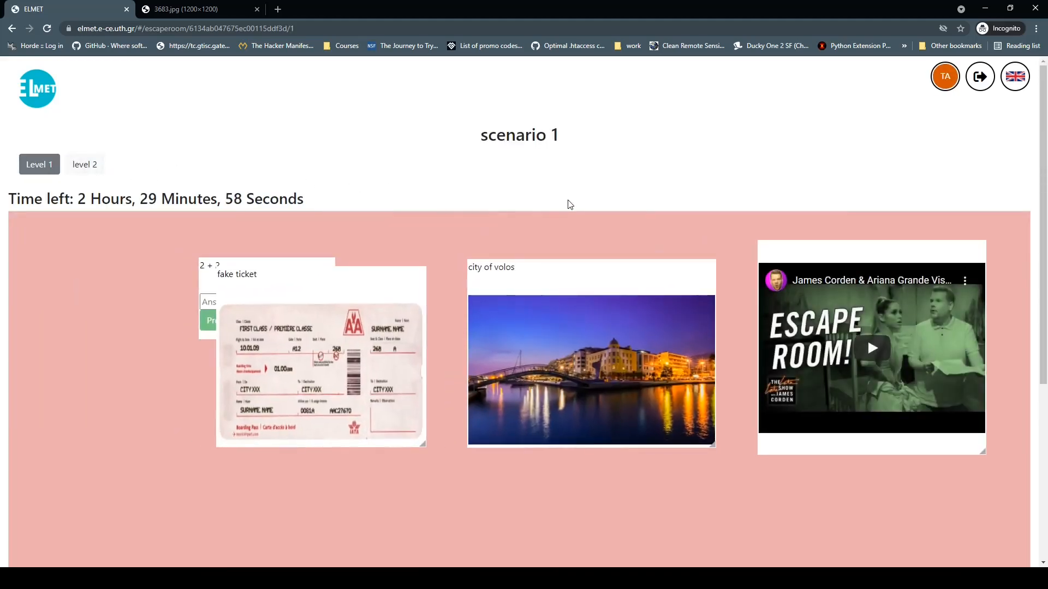
scroll(568, 203, down, 5)
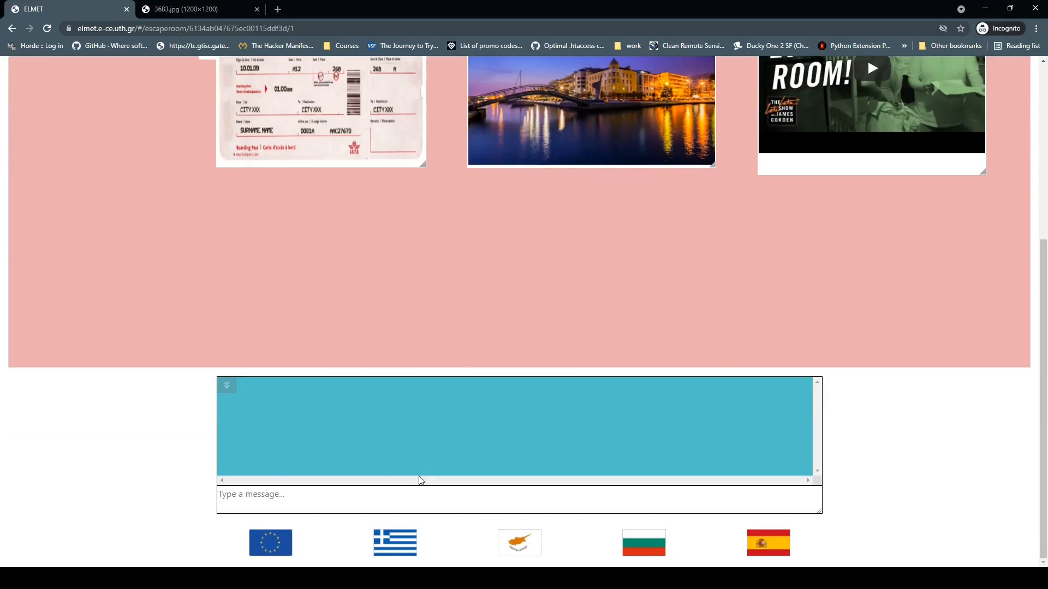
click(426, 501)
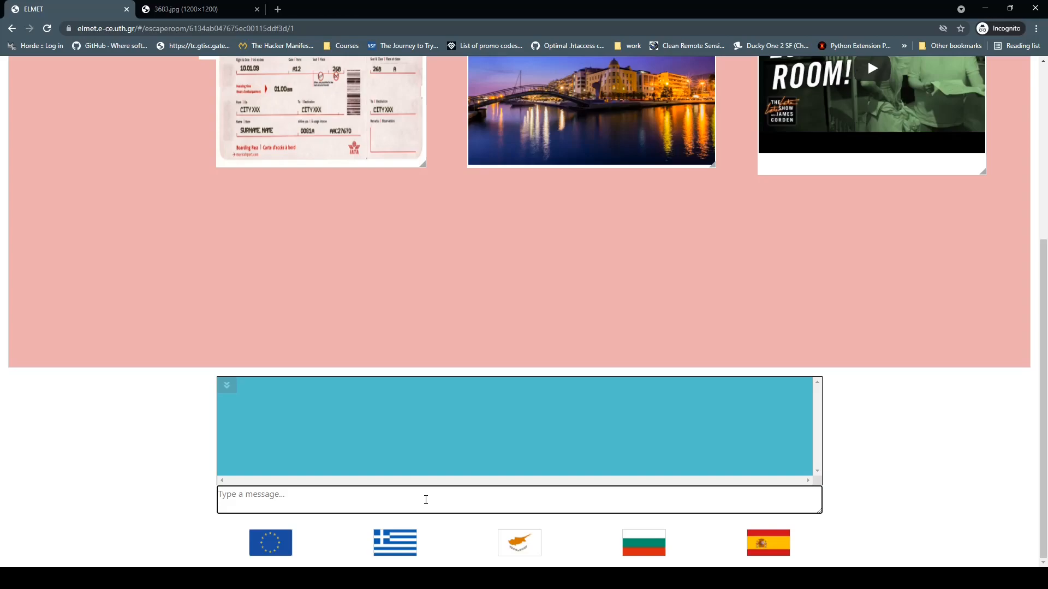
text(fsdsfsdsgsdfsdfs)
key(Return)
text(fdsnpofndspofn)
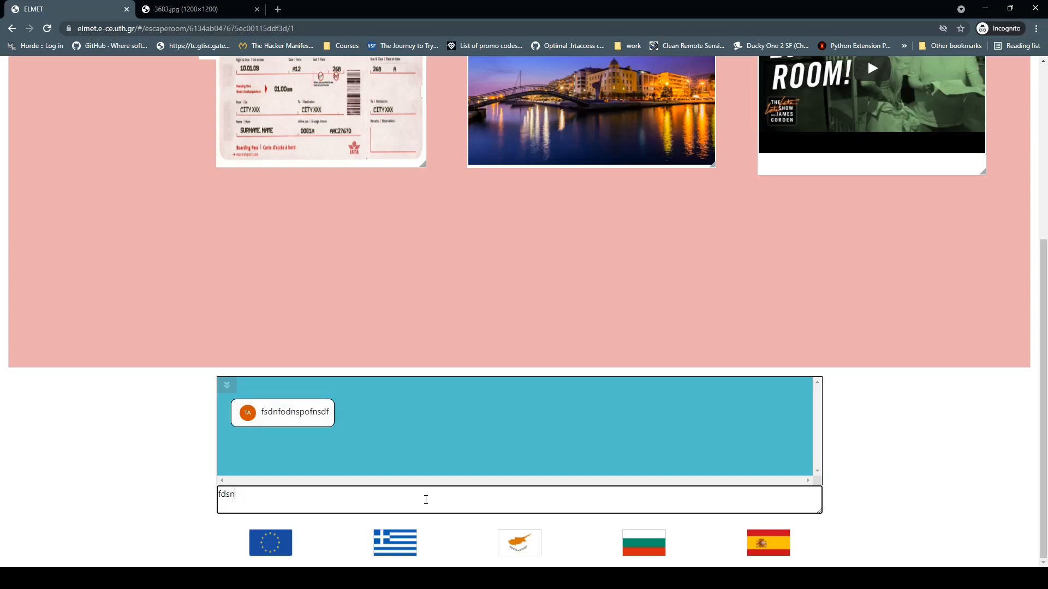
key(Return)
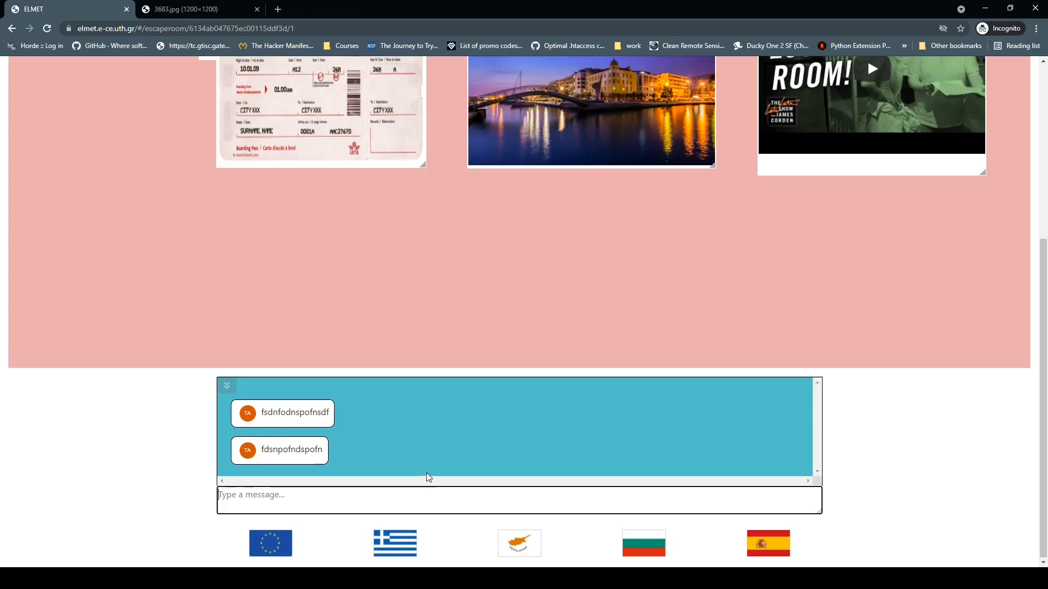
scroll(428, 477, up, 5)
Step: From the home page, go to the escape rooms list and generate scenario 1's team code
click(56, 112)
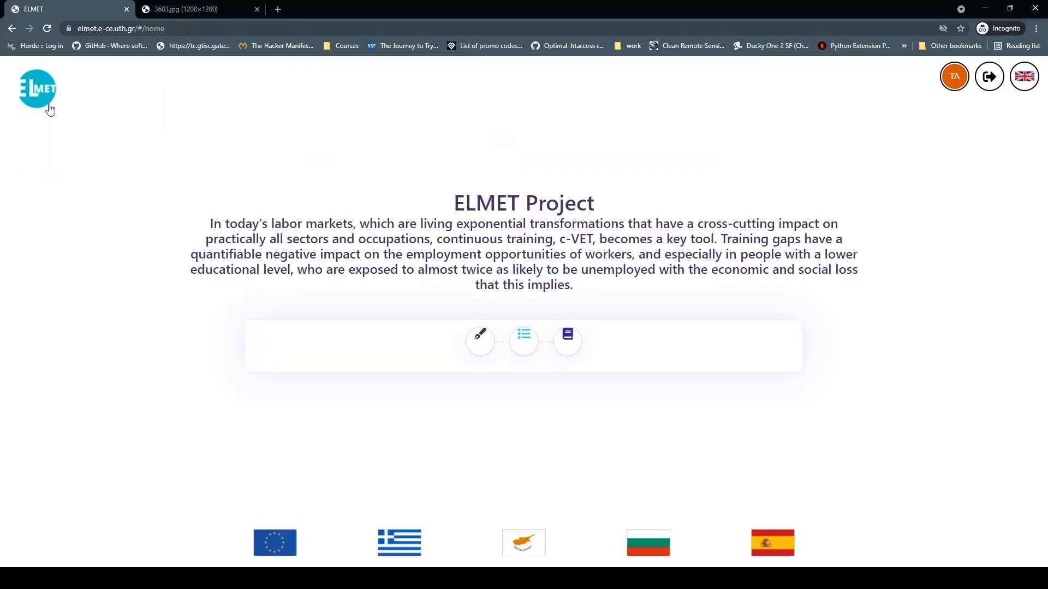
click(525, 344)
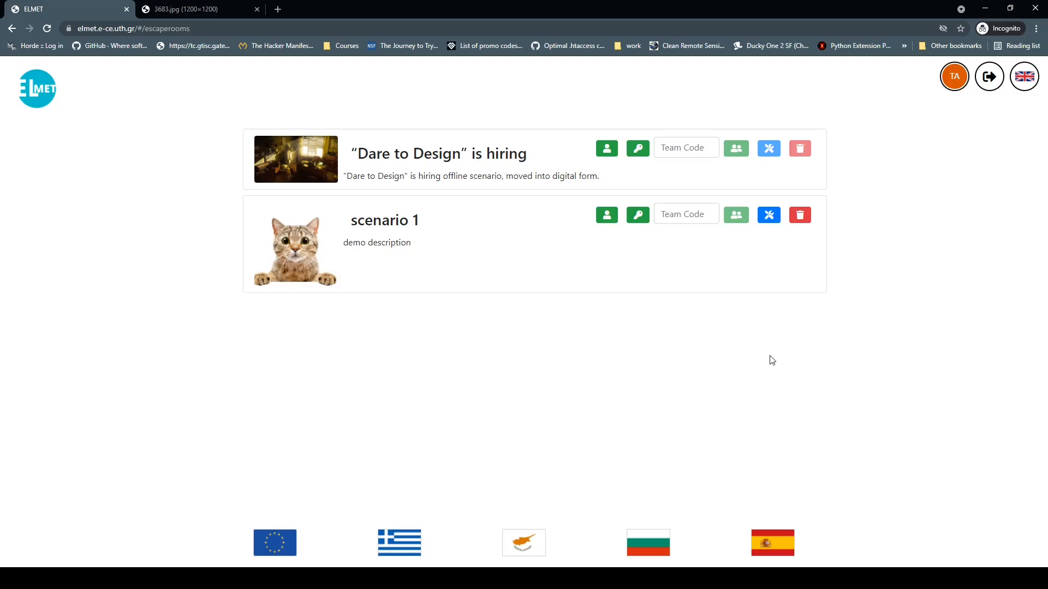
click(640, 218)
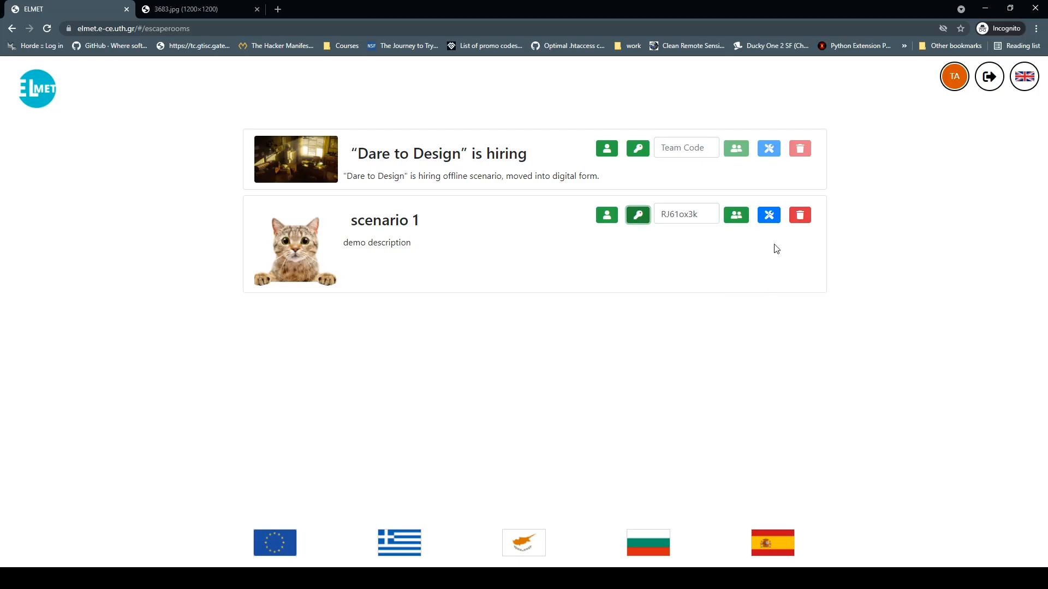
Step: Enter scenario 1 in team mode and post 'The answer is 4!!' in the team chat
click(738, 218)
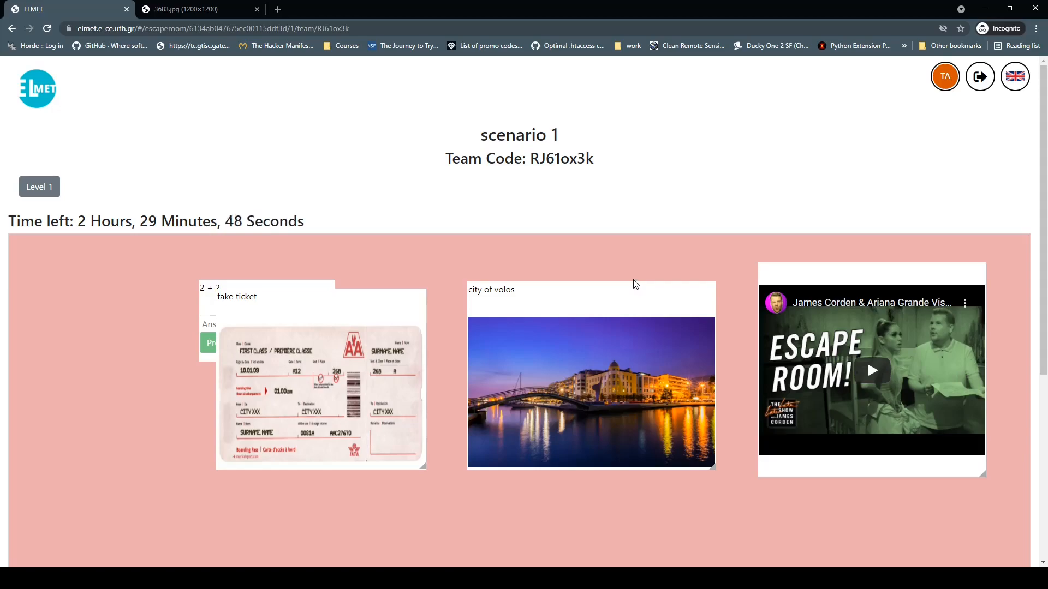
scroll(633, 283, down, 5)
click(452, 494)
text(Th)
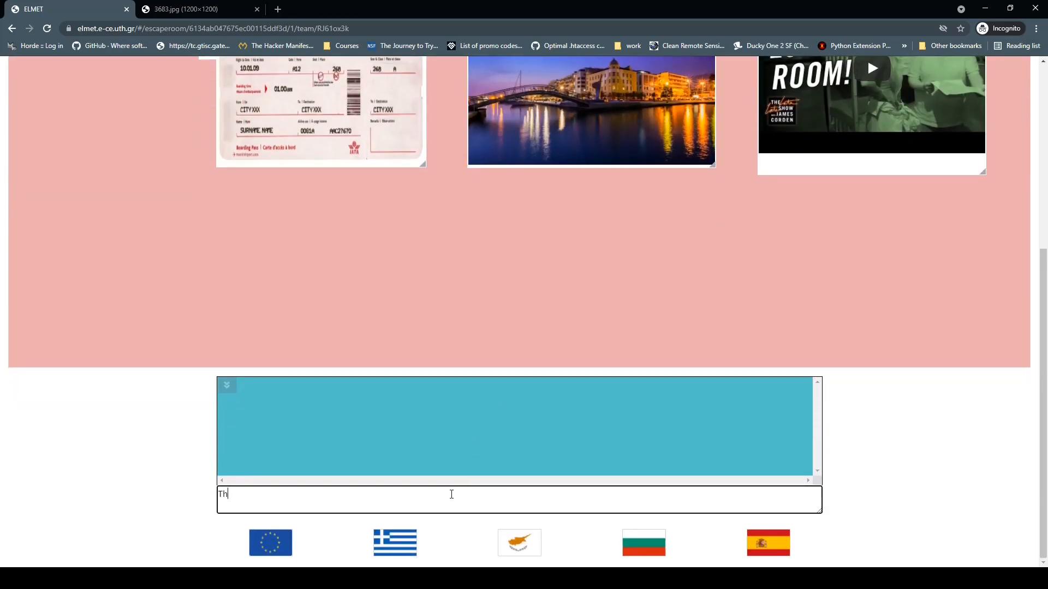
text(e answer is 4!!)
key(Return)
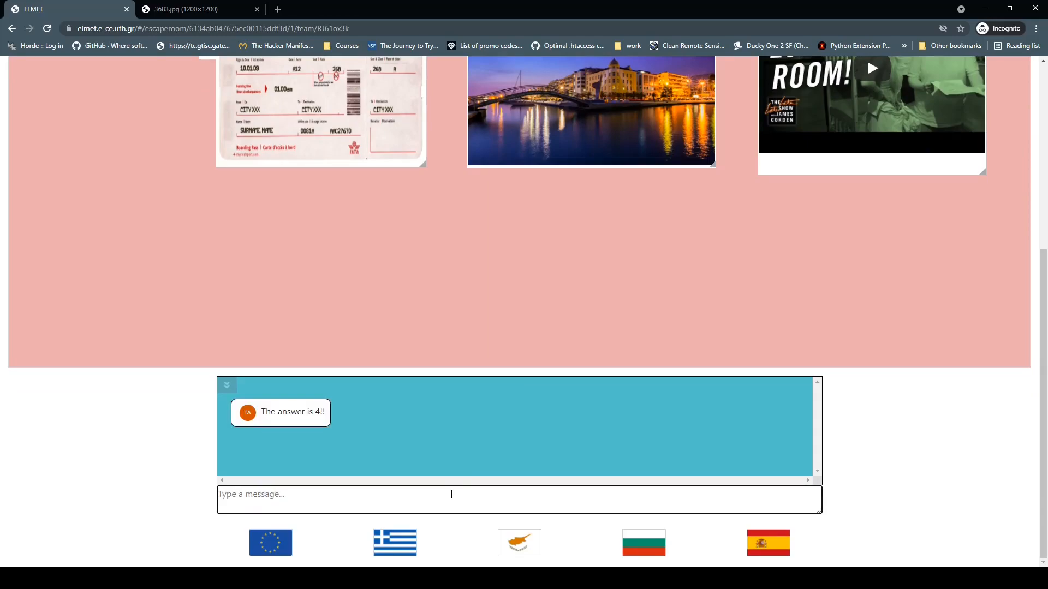
scroll(475, 444, up, 6)
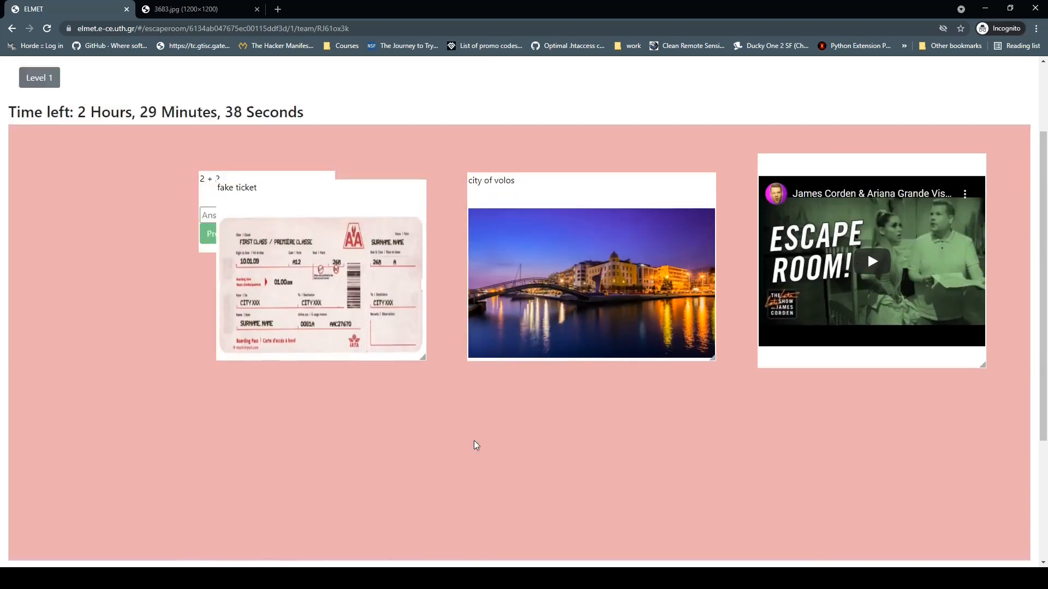
Step: Reapply scenario 1's previously used team code in the escape rooms list, then sign out
click(48, 99)
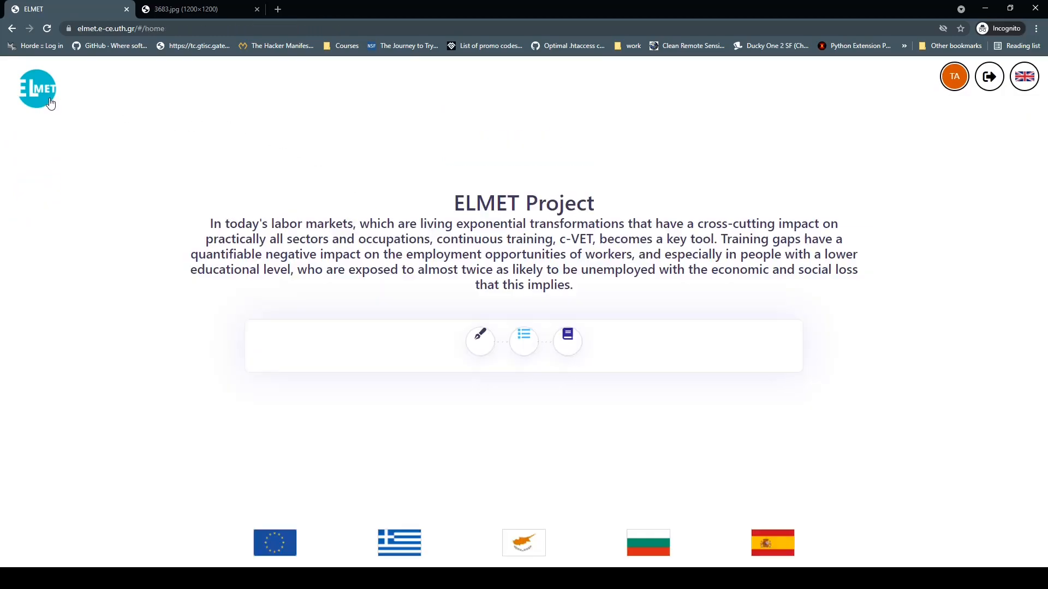
click(525, 343)
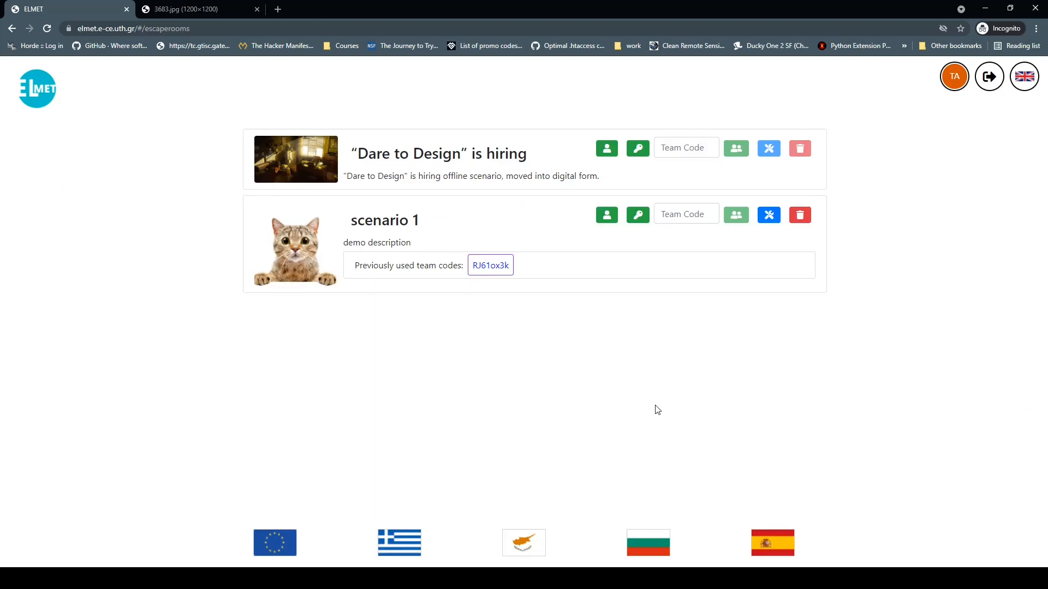
click(489, 270)
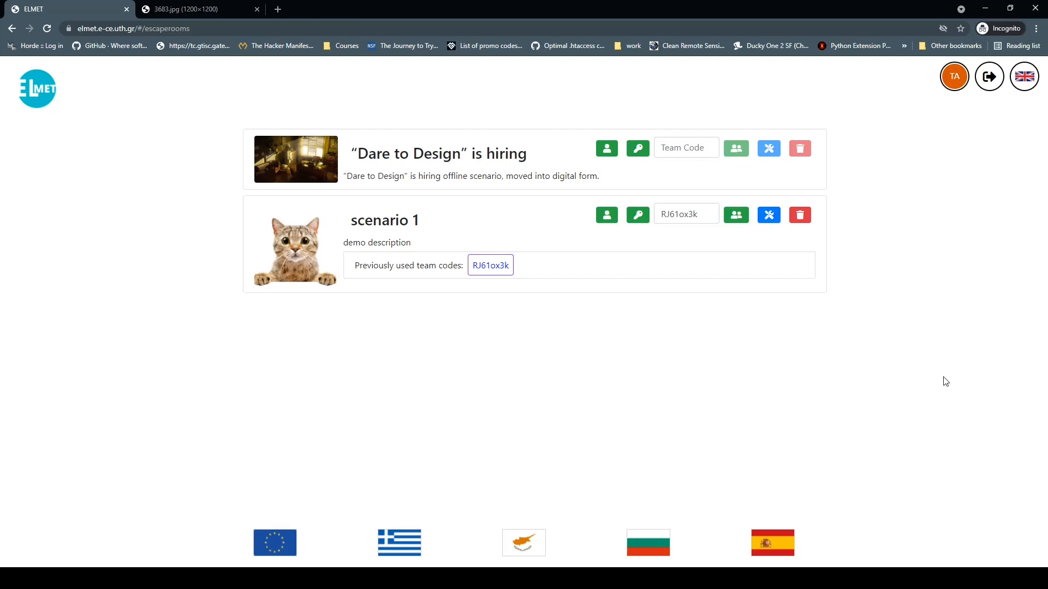
click(987, 82)
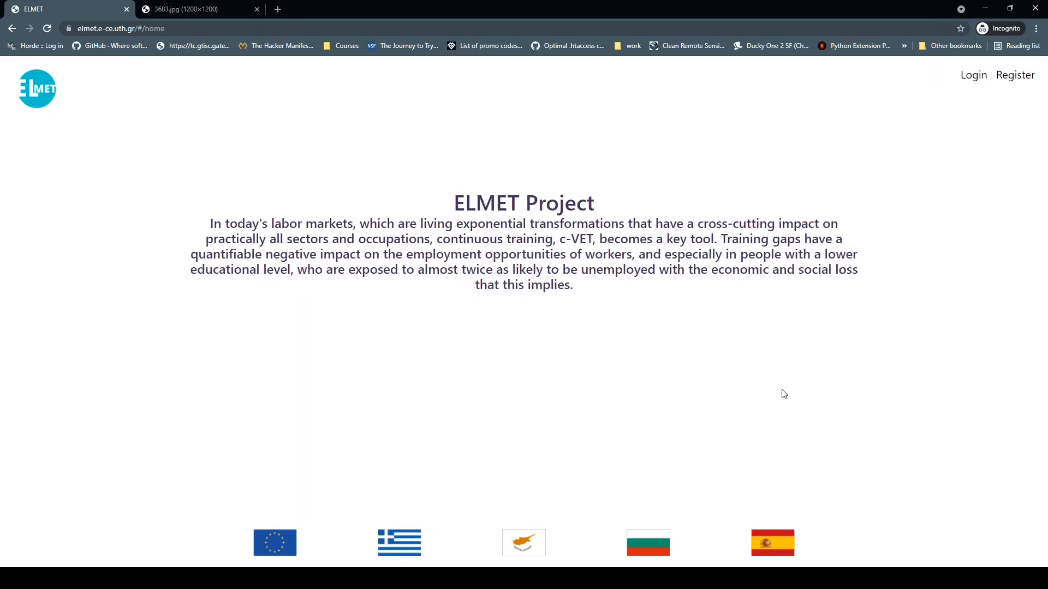
Step: Log in as a guest and open the escape rooms list
click(981, 81)
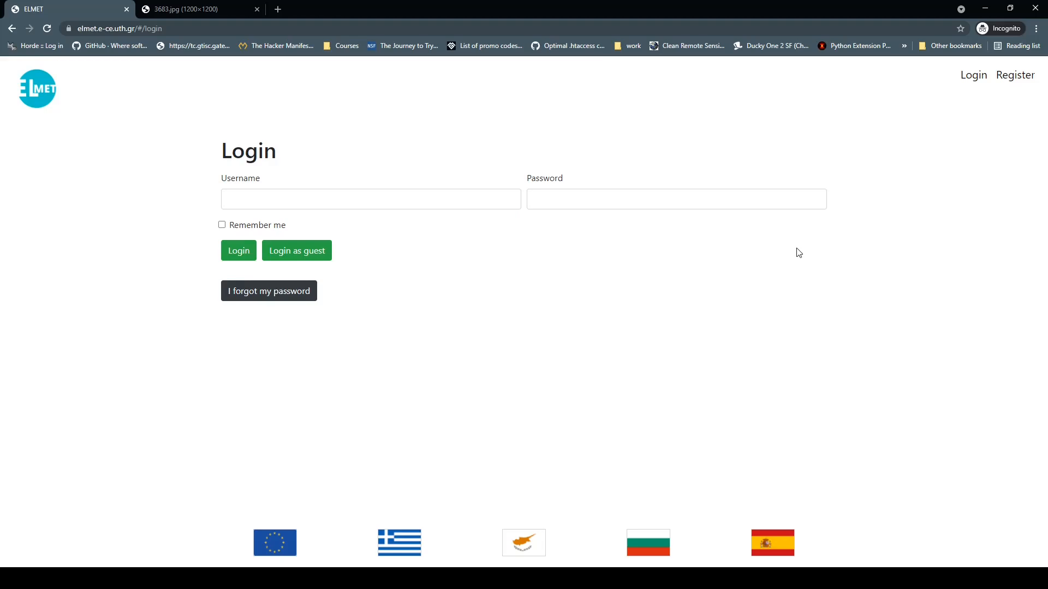
click(297, 258)
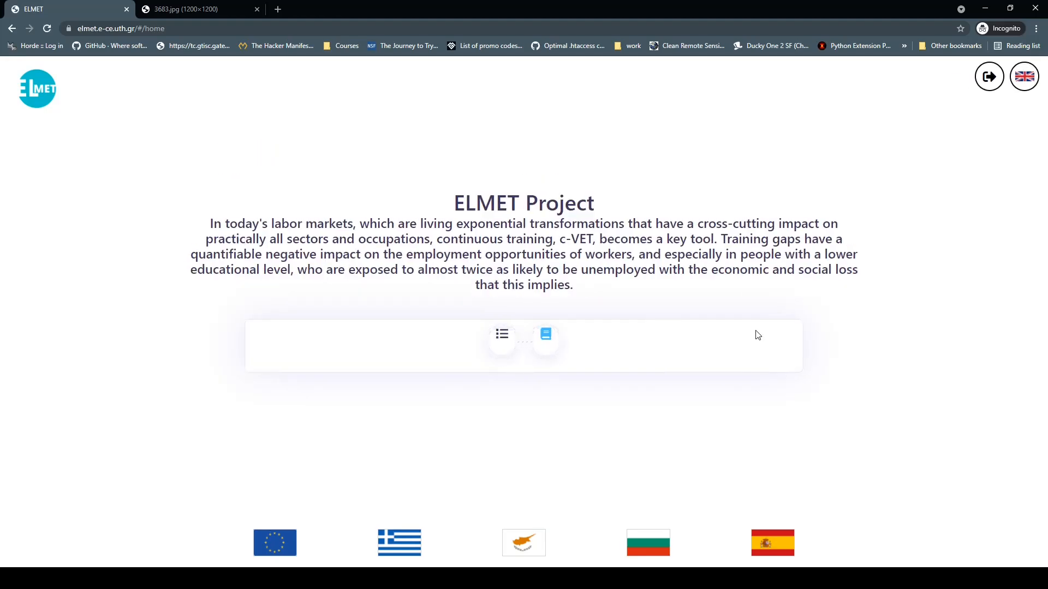
click(502, 334)
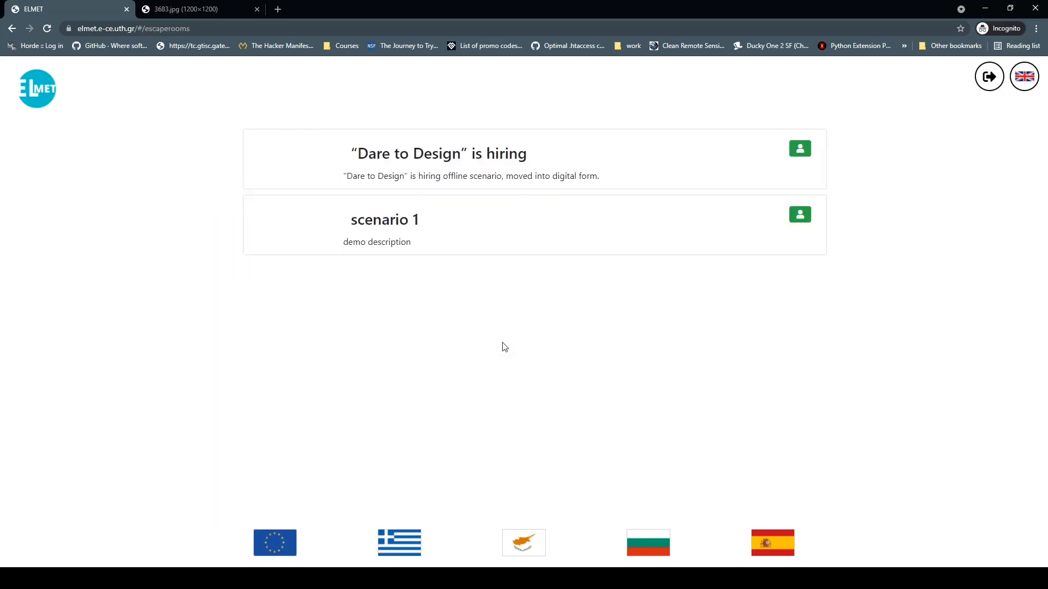